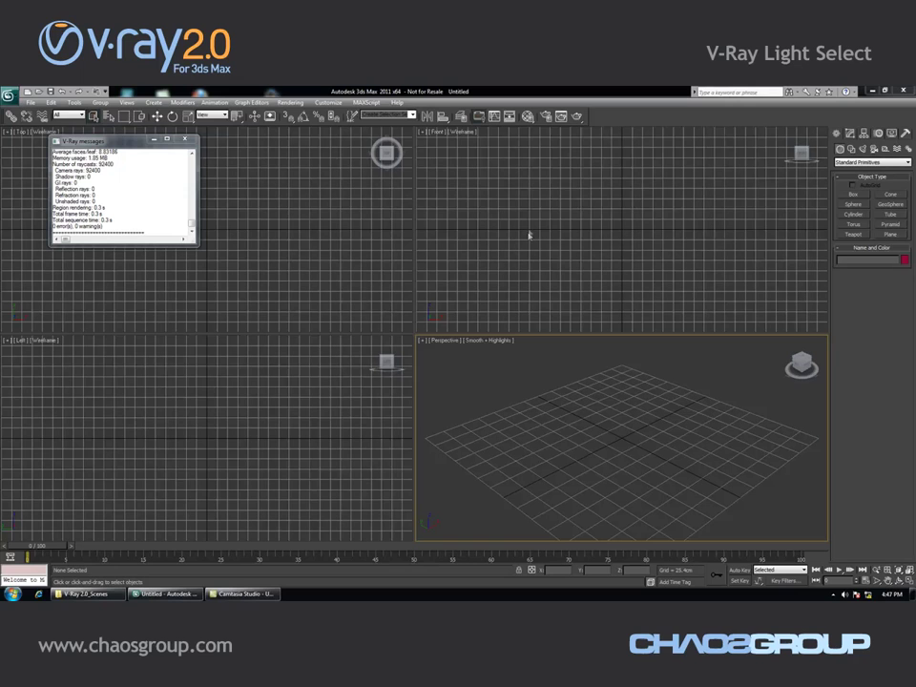
# Step: Add a VRayLightSelect render element to the render setup, look over its light list and parameters, and close the setup
pyautogui.press('F10')
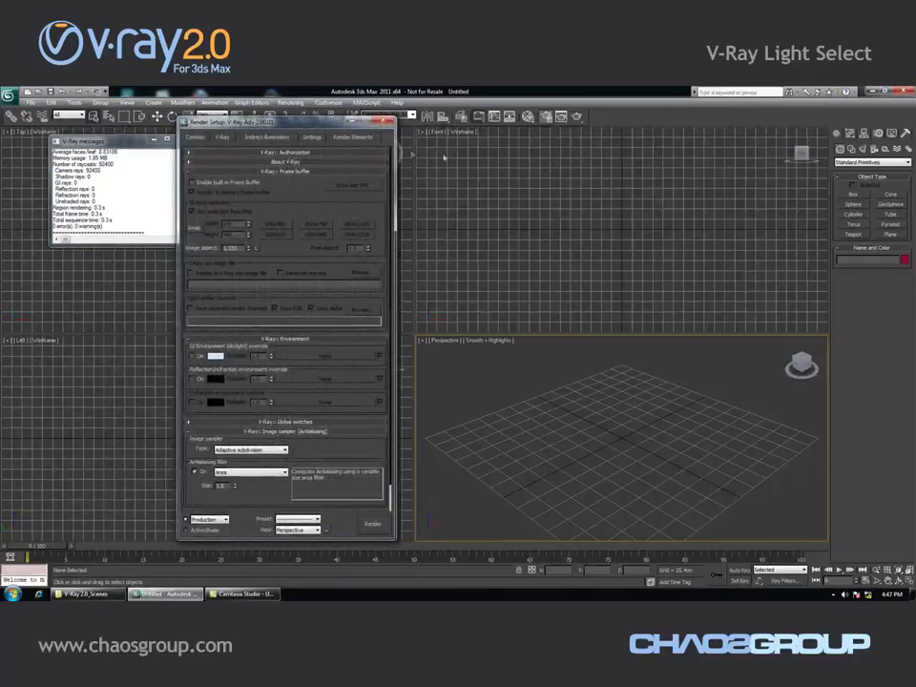
pyautogui.click(353, 137)
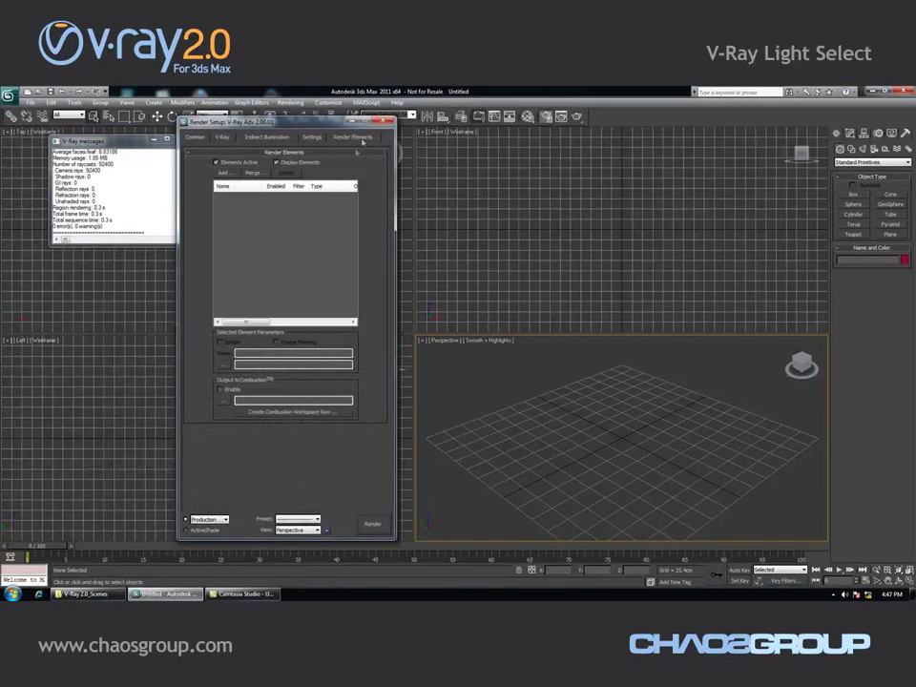
pyautogui.click(234, 172)
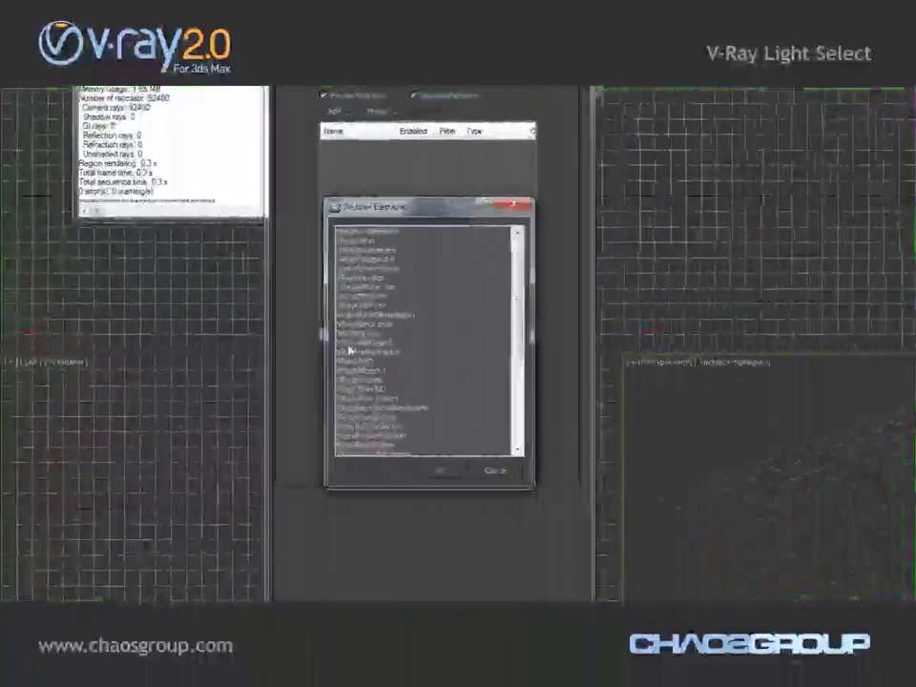
pyautogui.click(247, 329)
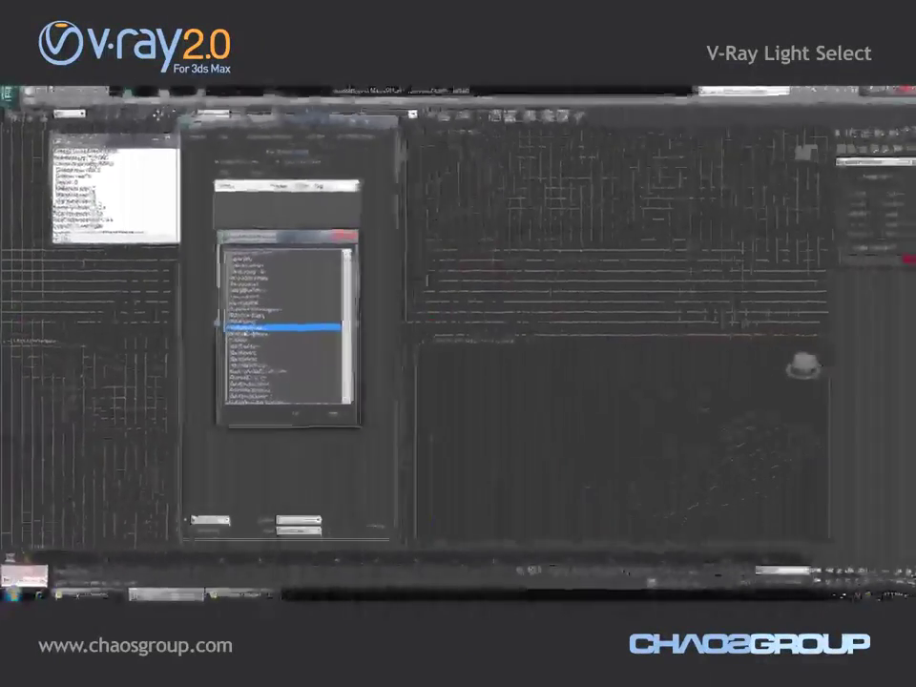
pyautogui.doubleClick(247, 330)
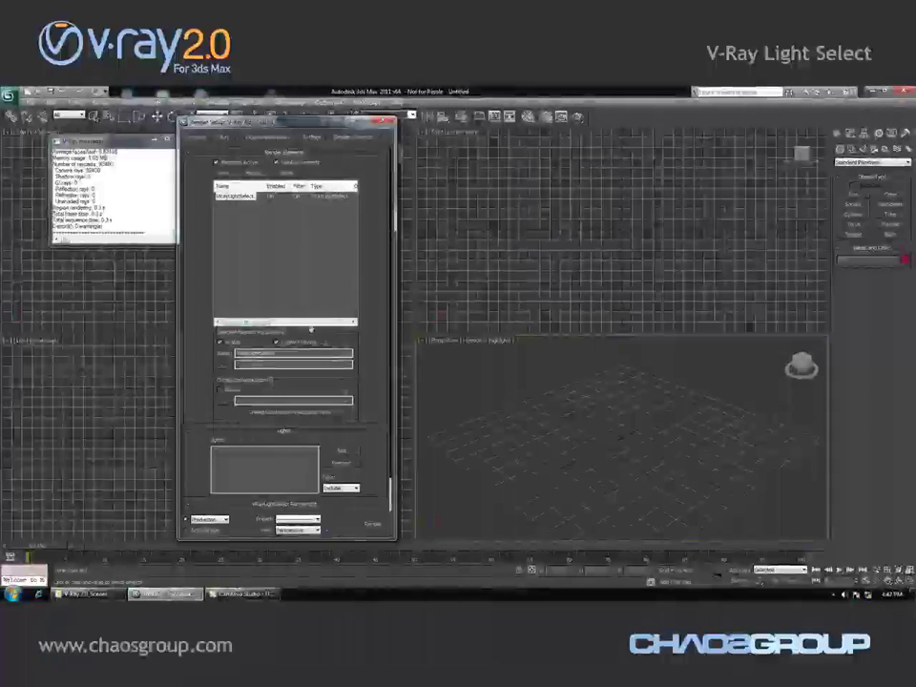
pyautogui.moveTo(364, 364); pyautogui.dragTo(368, 327)
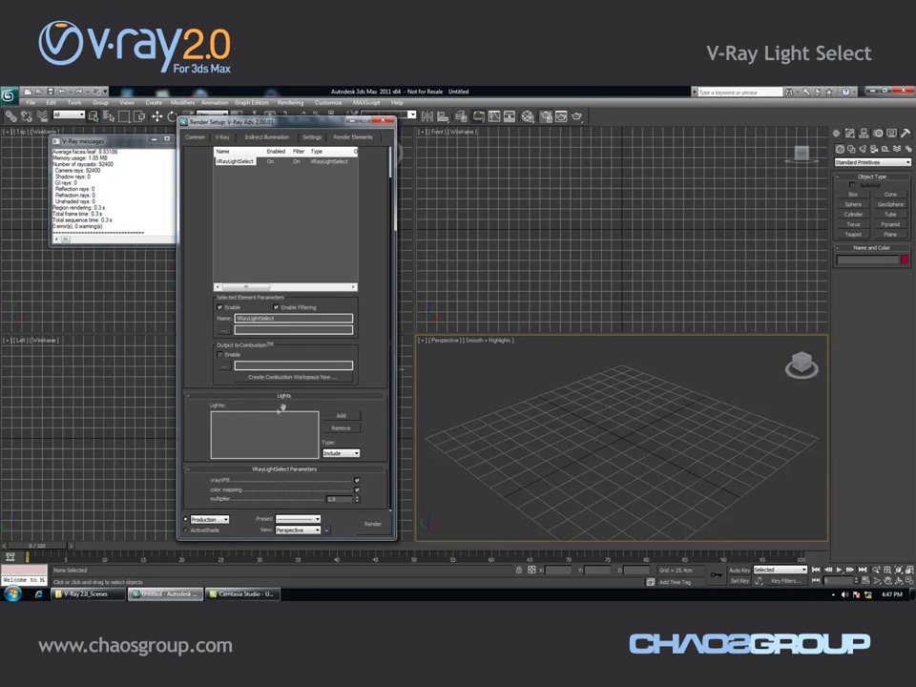
pyautogui.moveTo(277, 408); pyautogui.dragTo(276, 386)
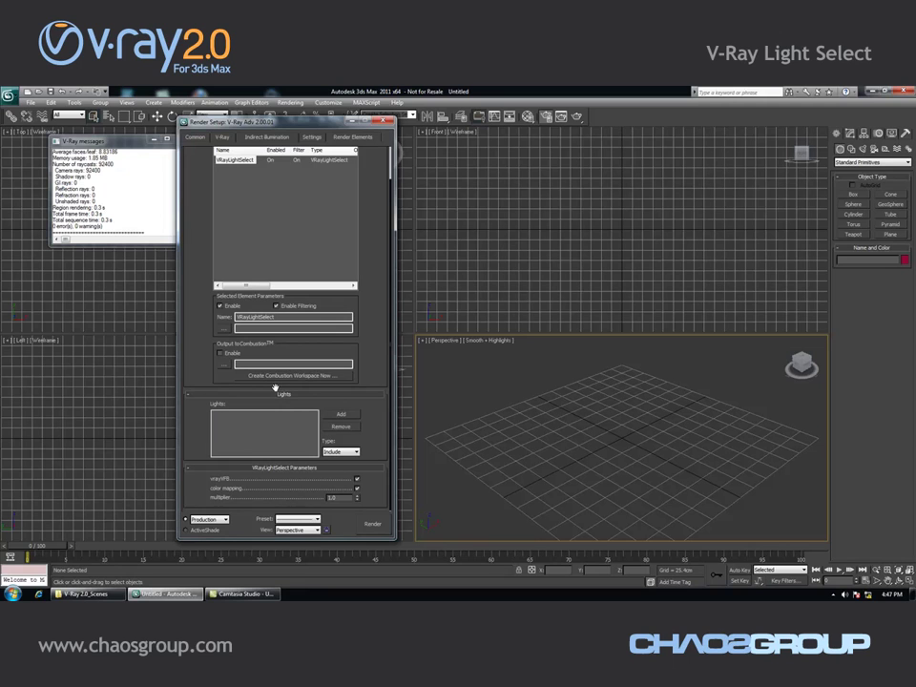
pyautogui.click(386, 122)
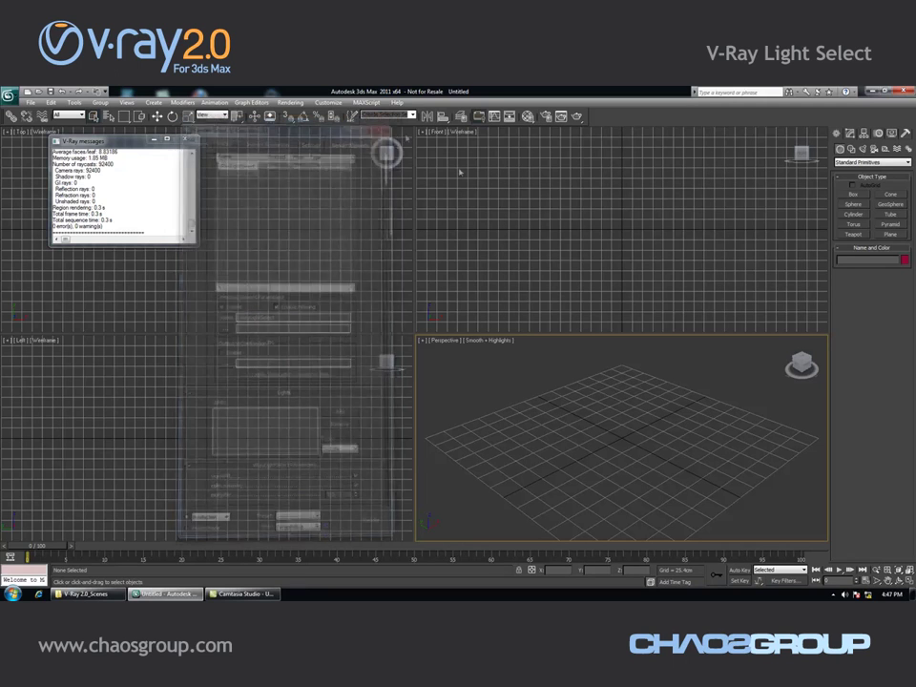
# Step: Create a plane about 446 by 426 cm in the perspective view and assign a VRayMtl material to it
pyautogui.click(890, 234)
pyautogui.moveTo(491, 415); pyautogui.dragTo(890, 421)
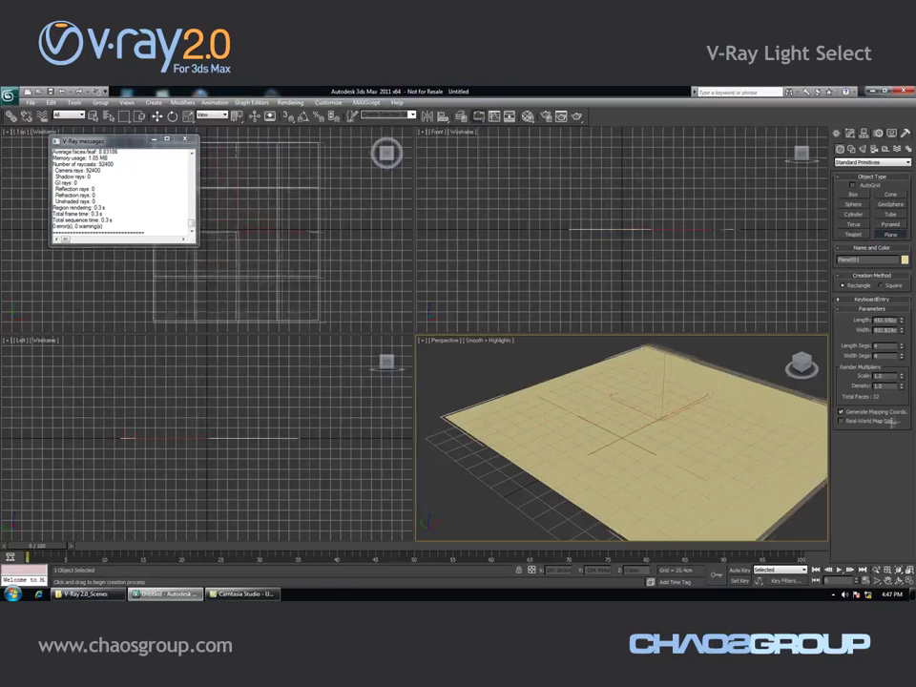
pyautogui.press('m')
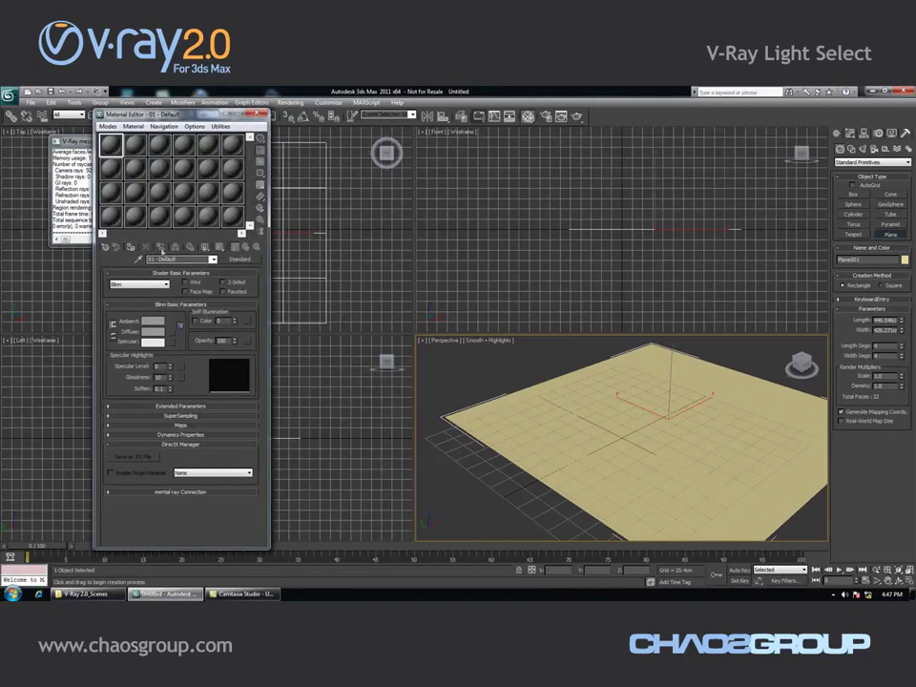
pyautogui.click(239, 259)
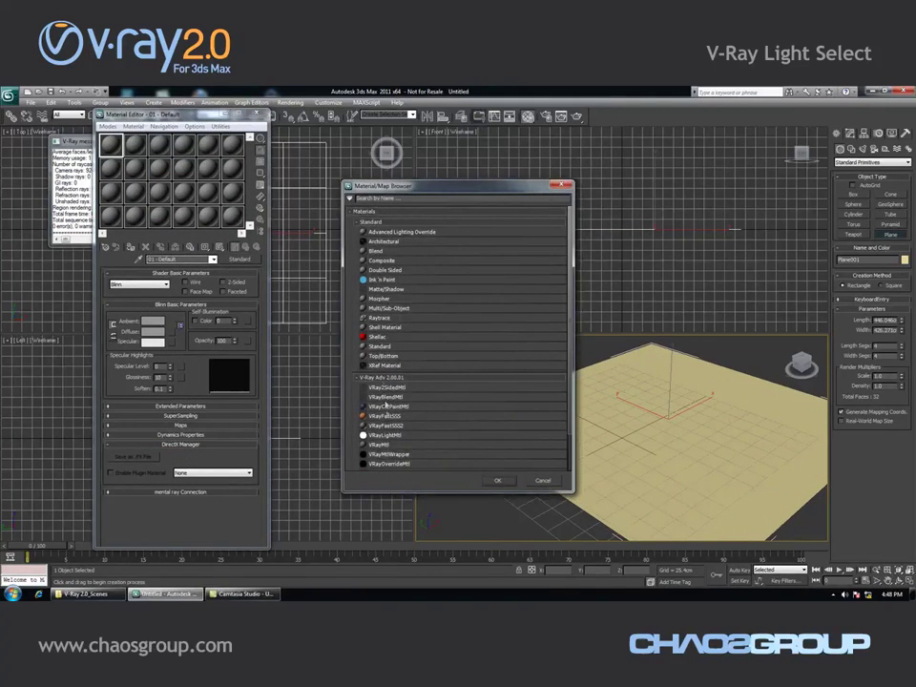
pyautogui.doubleClick(388, 446)
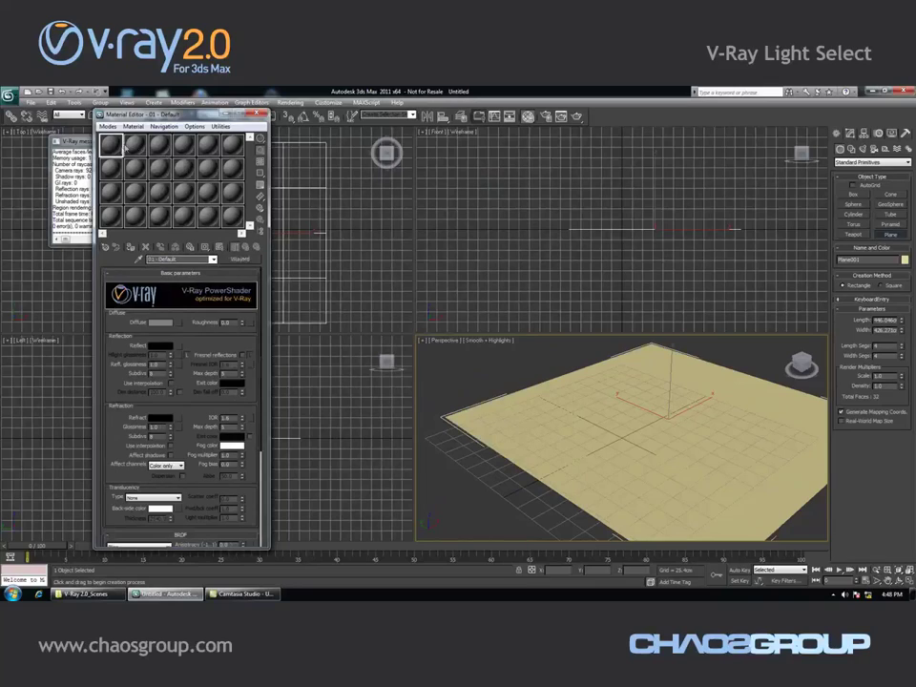
pyautogui.moveTo(113, 147); pyautogui.dragTo(658, 477)
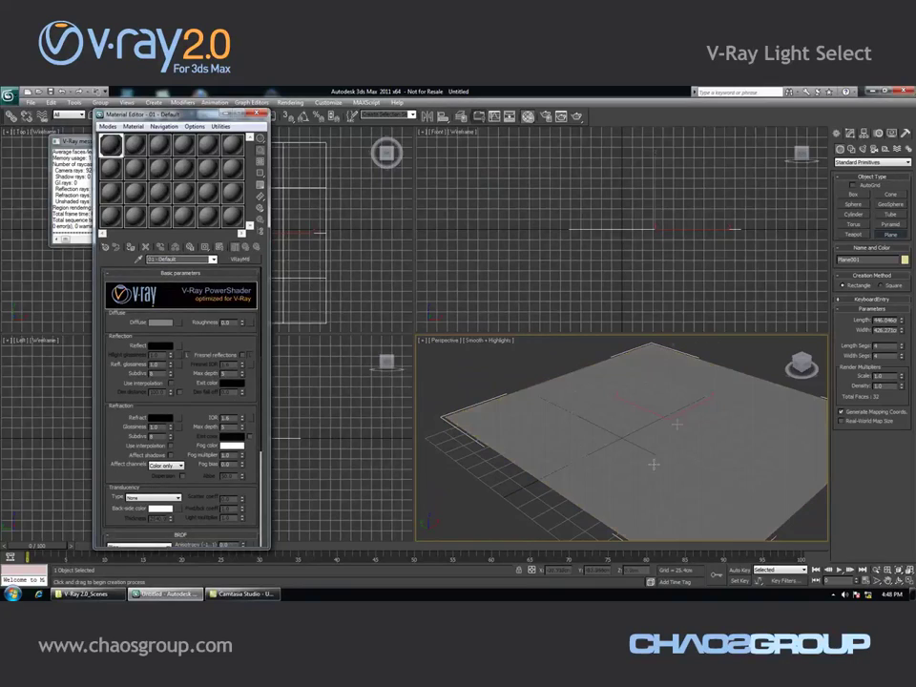
# Step: Create two plane-type VRayLights on the ground plane, with half-sizes of about 47 by 61 cm and 62 by 78 cm
pyautogui.click(864, 149)
pyautogui.click(867, 166)
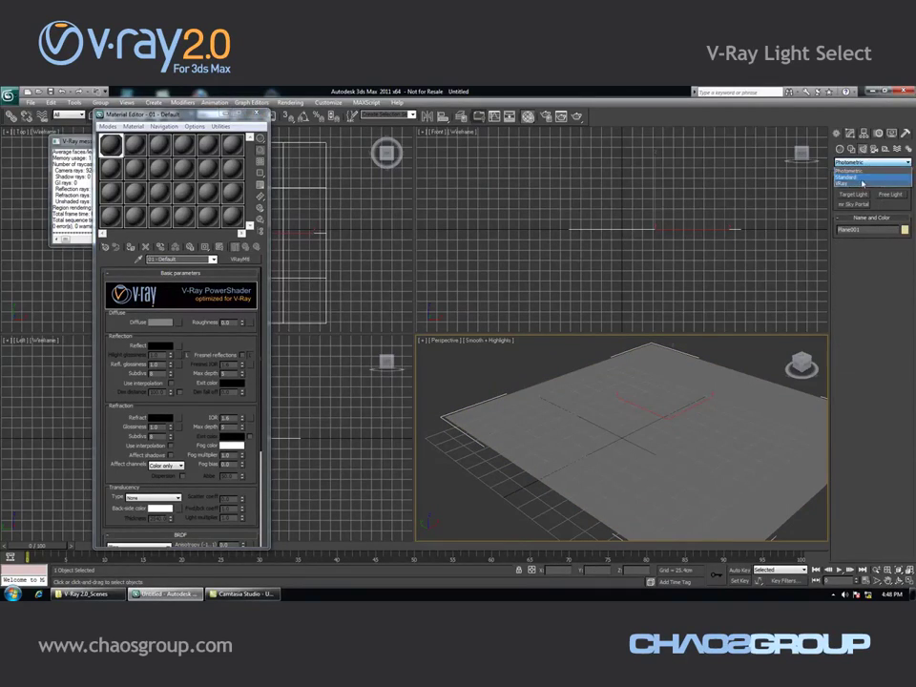
pyautogui.click(862, 186)
pyautogui.click(854, 196)
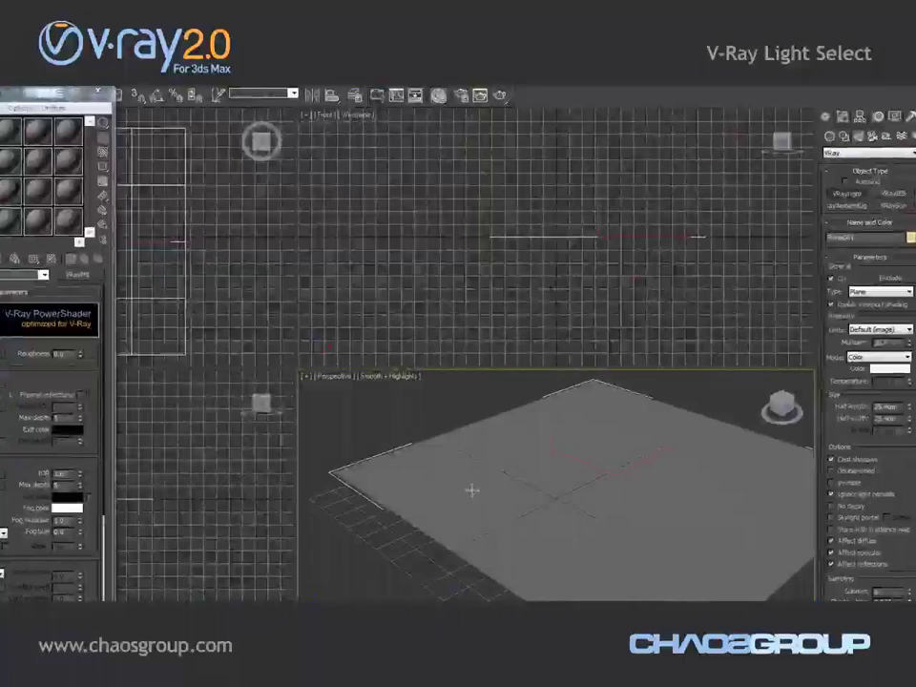
pyautogui.moveTo(474, 544); pyautogui.dragTo(581, 516)
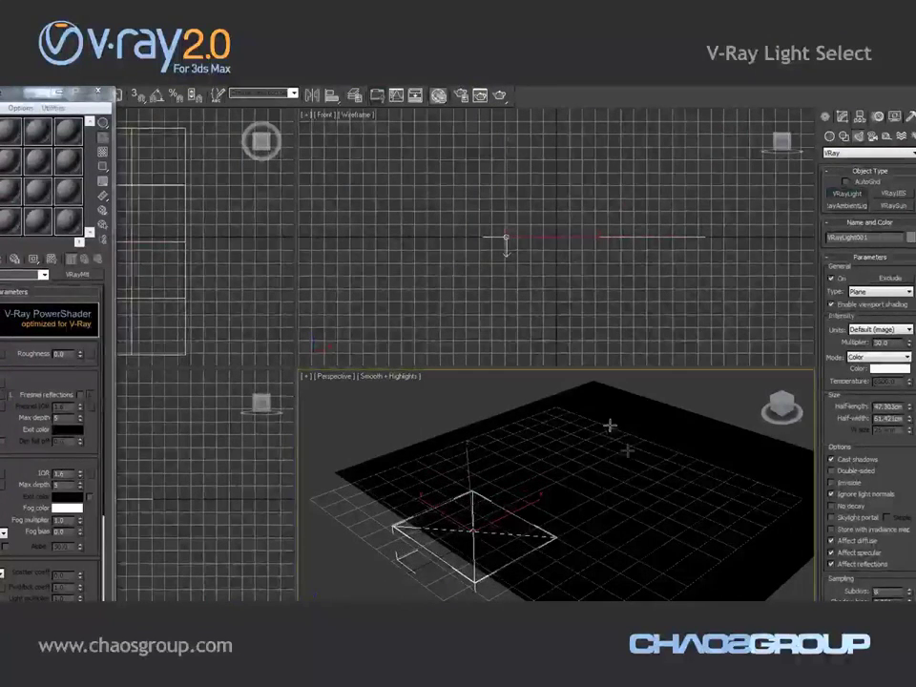
pyautogui.moveTo(628, 463); pyautogui.dragTo(732, 498)
# Step: Set the second VRayLight's color to purple (RGB 120, 18, 246) and raise the light above the plane
pyautogui.click(883, 370)
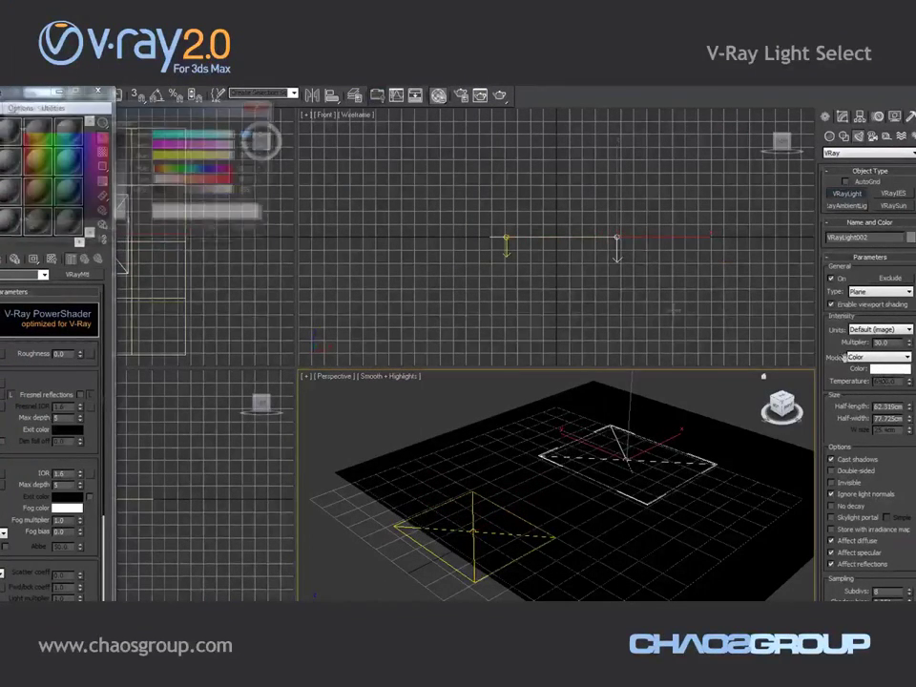
pyautogui.moveTo(81, 147); pyautogui.dragTo(85, 136)
pyautogui.click(115, 142)
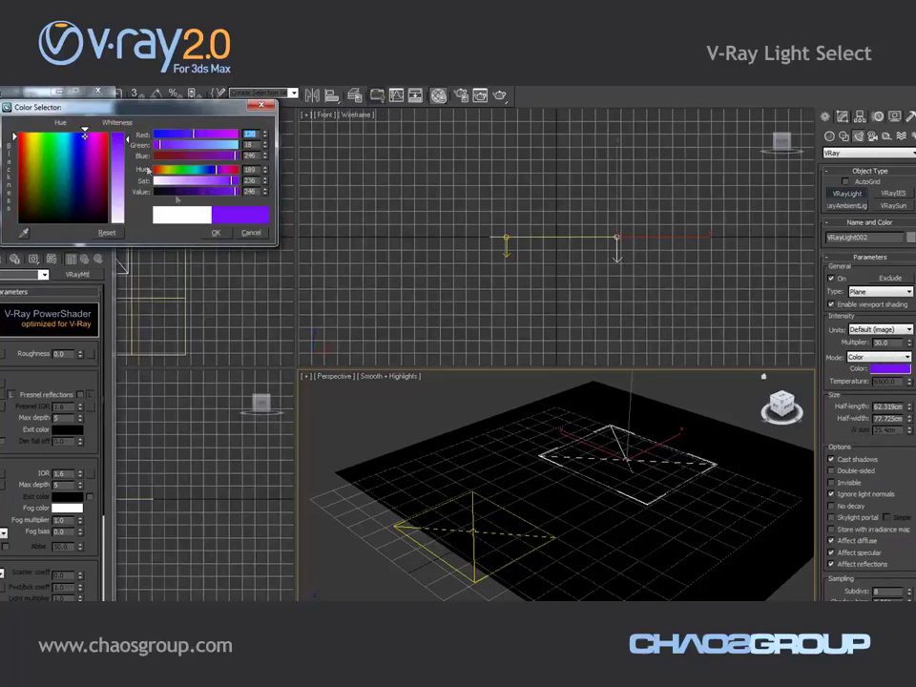
pyautogui.click(218, 233)
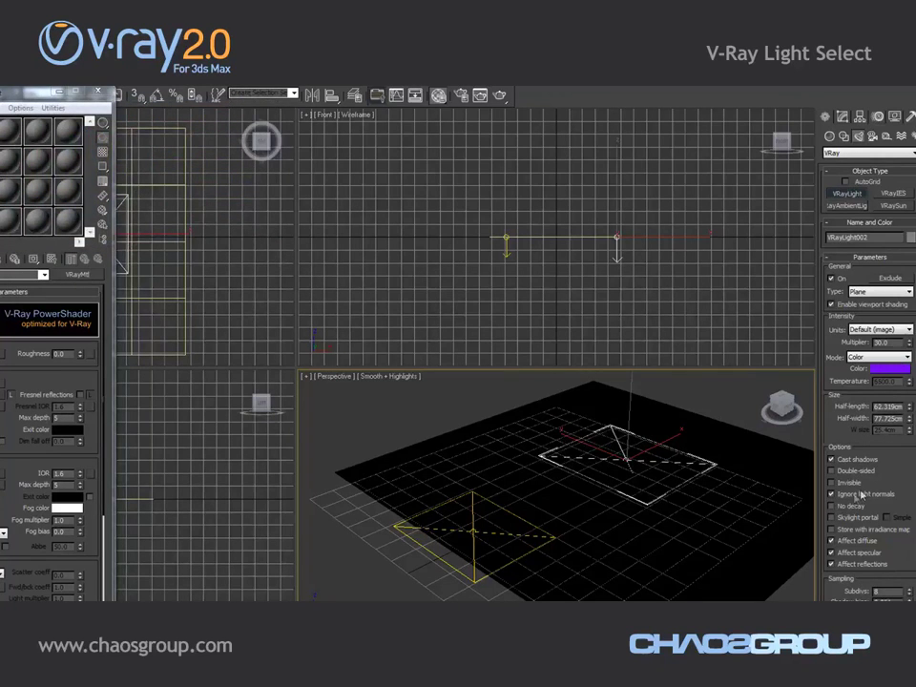
pyautogui.press('w')
pyautogui.moveTo(634, 413); pyautogui.dragTo(622, 220)
# Step: Make the first VRayLight pinkish red and invisible, and raise it above the plane to near the purple light's height
pyautogui.click(414, 517)
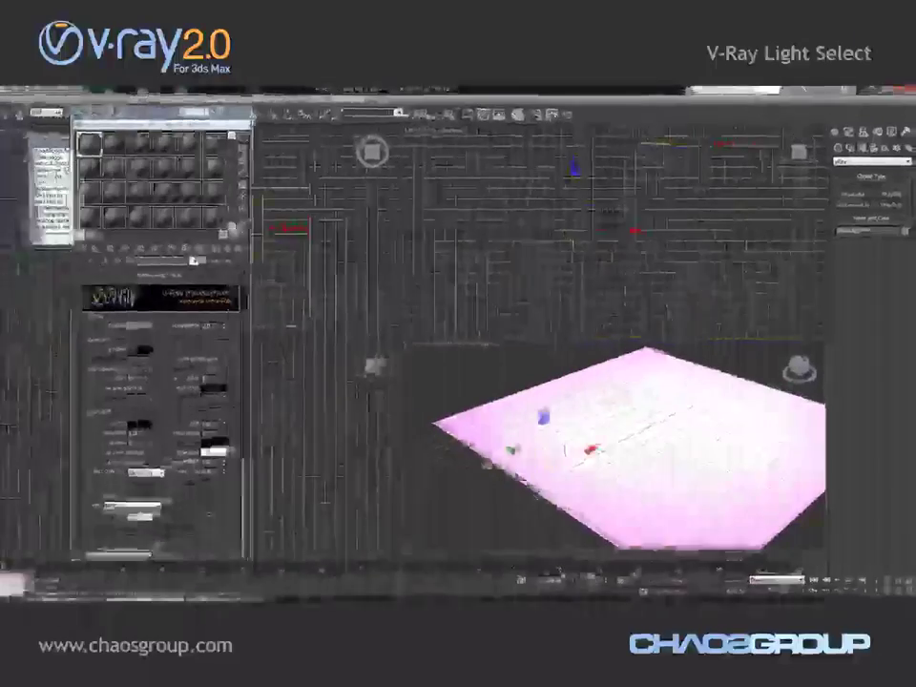
pyautogui.click(843, 119)
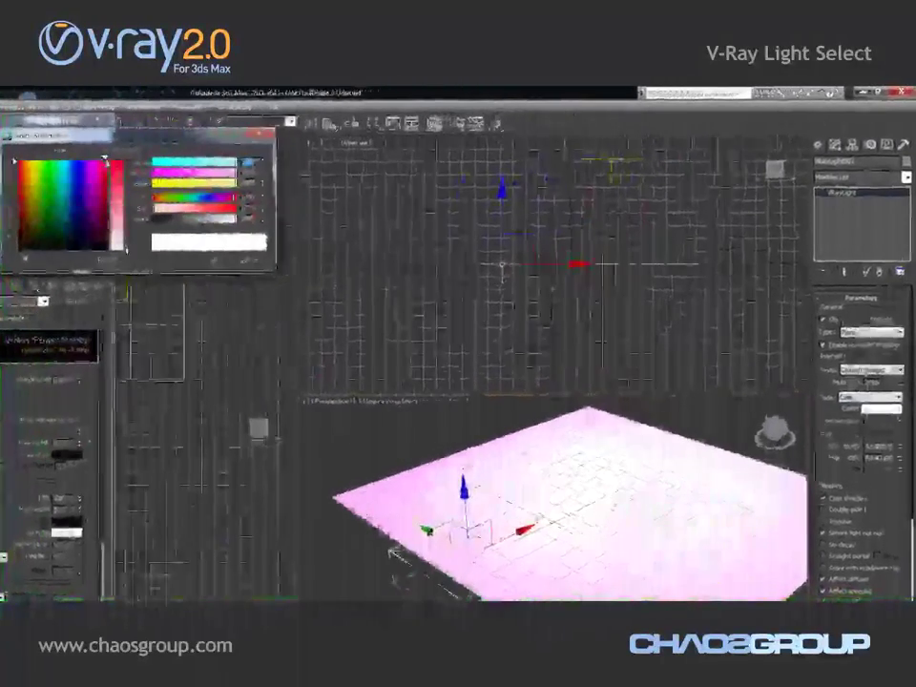
pyautogui.moveTo(126, 250); pyautogui.dragTo(126, 173)
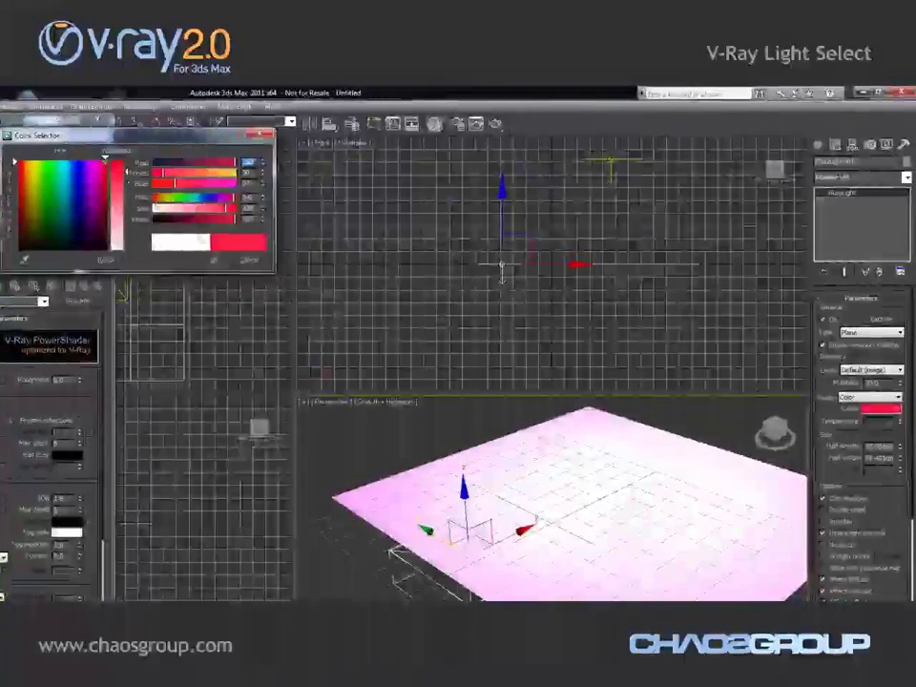
pyautogui.click(216, 260)
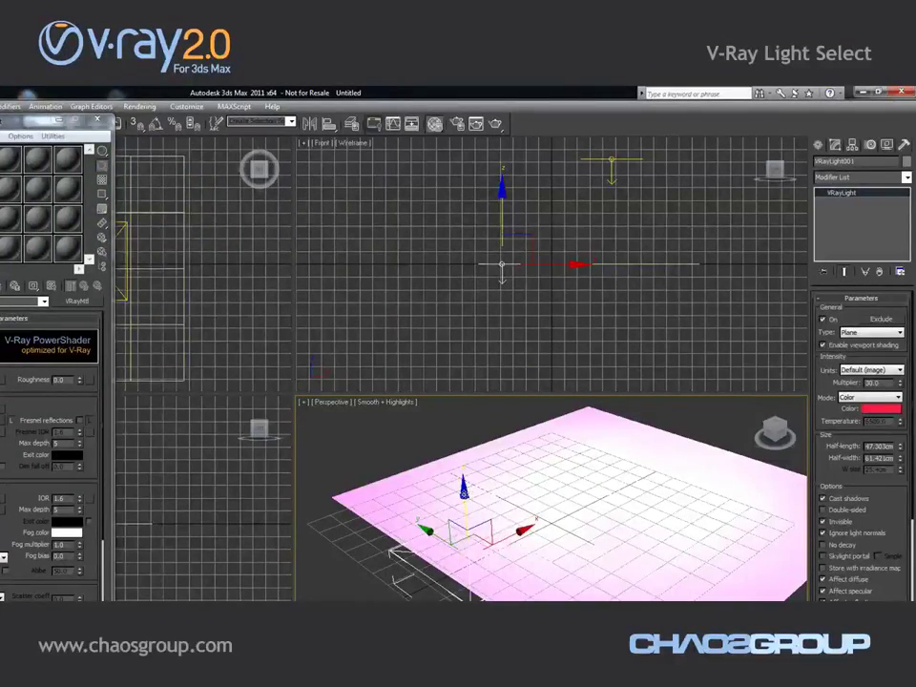
pyautogui.moveTo(502, 271); pyautogui.dragTo(502, 186)
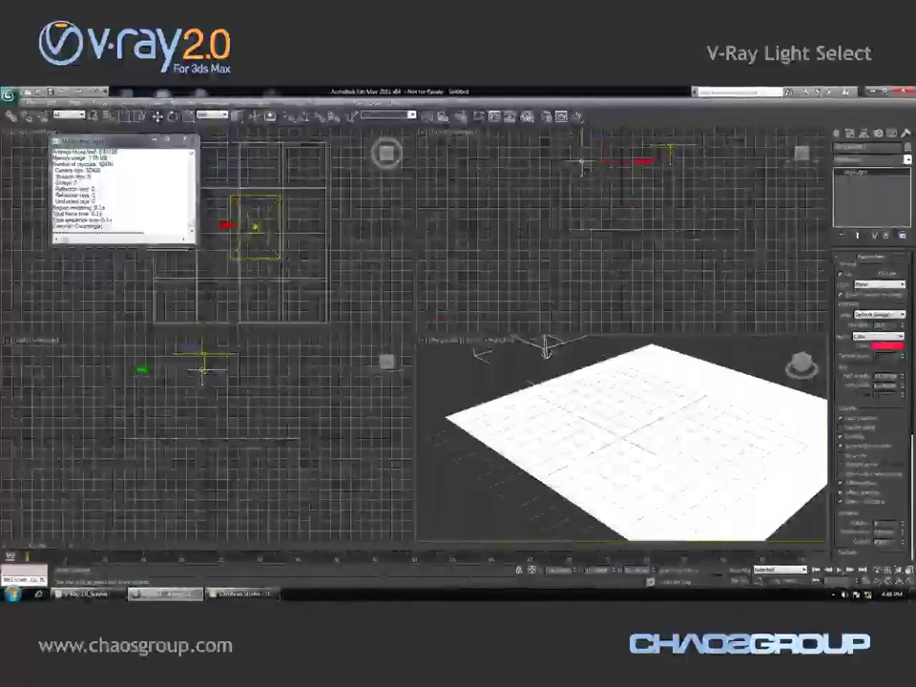
# Step: Include the red light, VRayLight001, in the light list of the VRayLightSelect render element
pyautogui.press('F10')
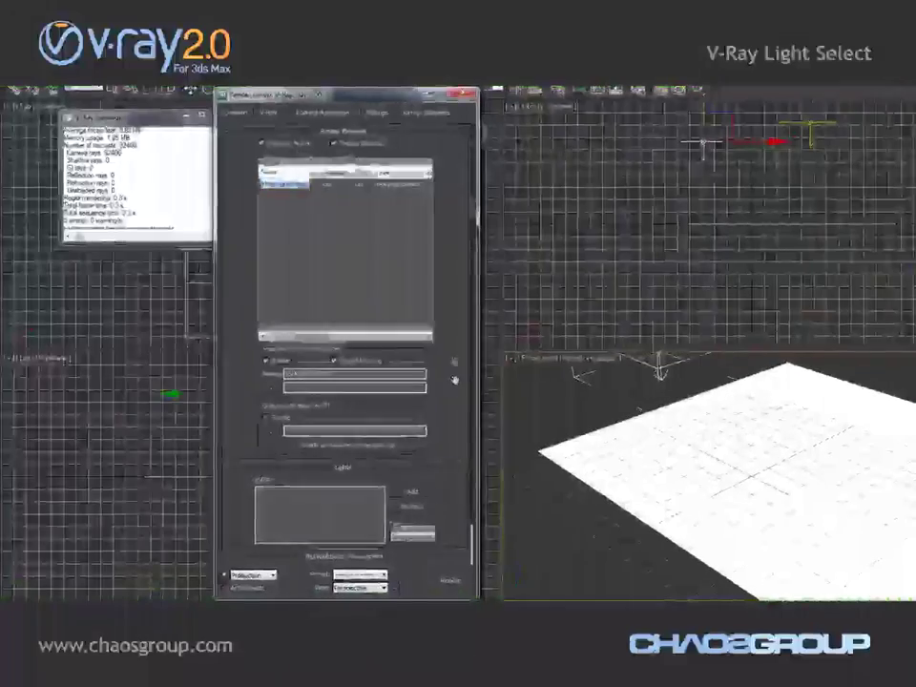
pyautogui.scroll(-2, 374, 356)
pyautogui.click(417, 450)
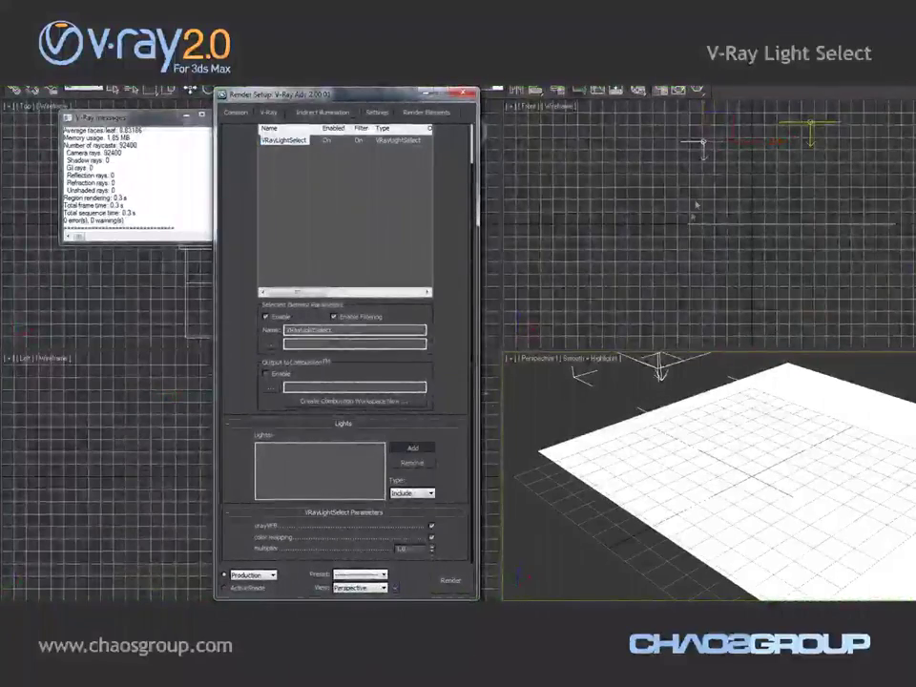
pyautogui.click(703, 148)
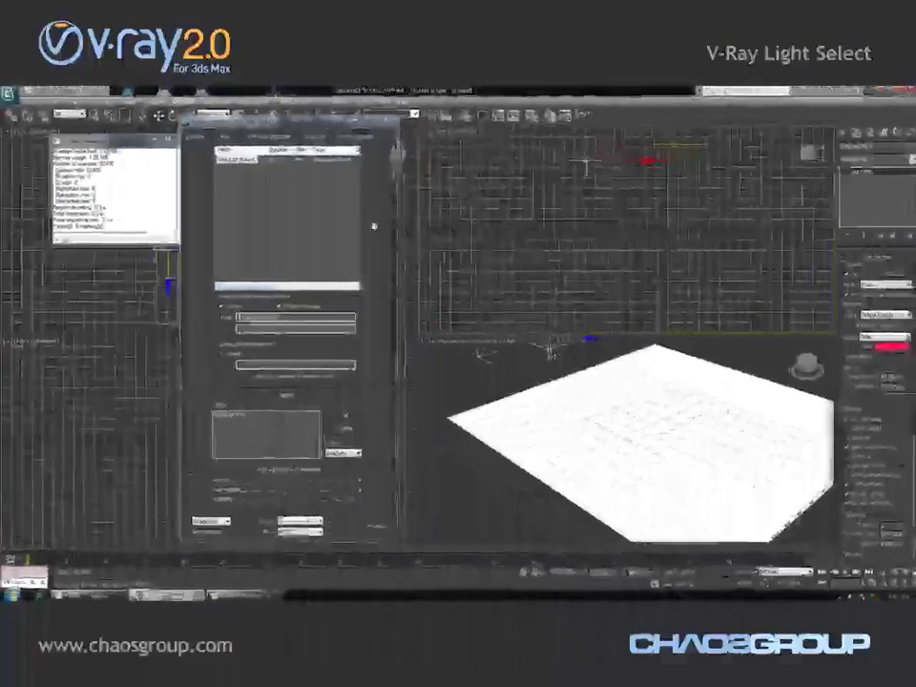
# Step: Add a second VRayLightSelect render element and include the purple light in its light list
pyautogui.scroll(1, 346, 213)
pyautogui.click(225, 173)
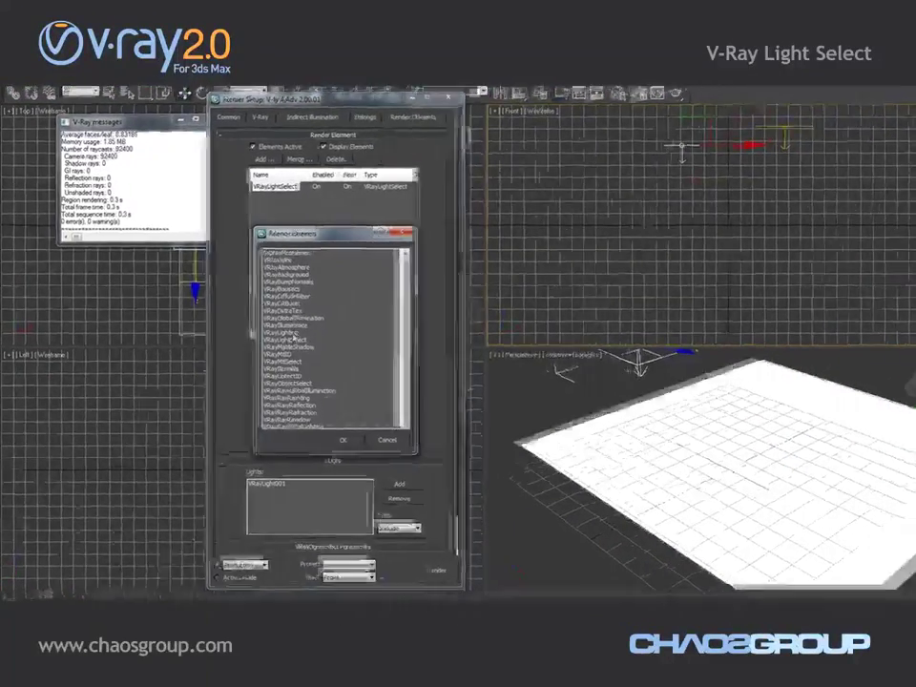
pyautogui.doubleClick(307, 343)
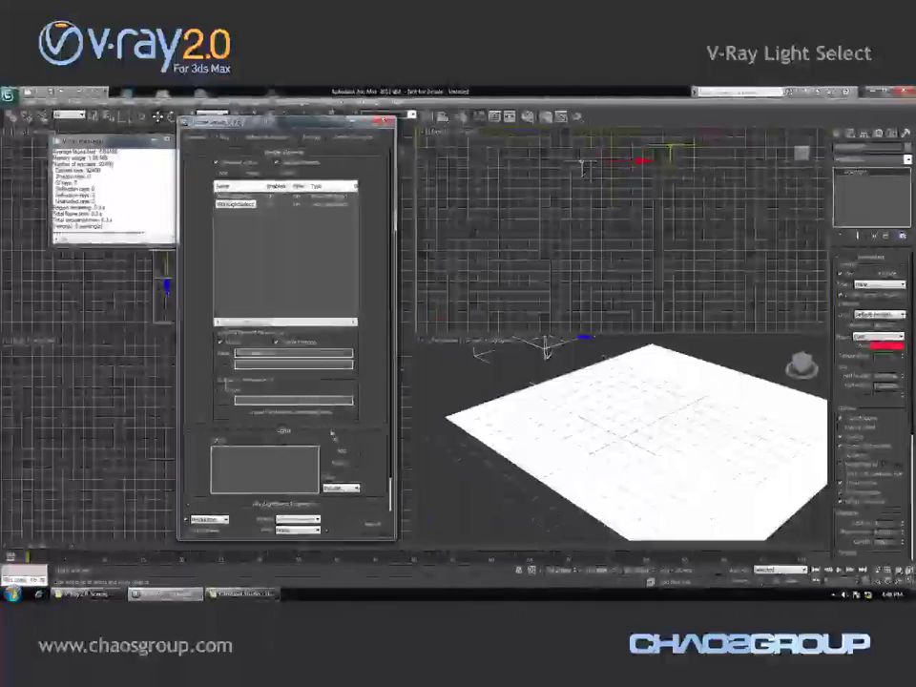
pyautogui.click(343, 452)
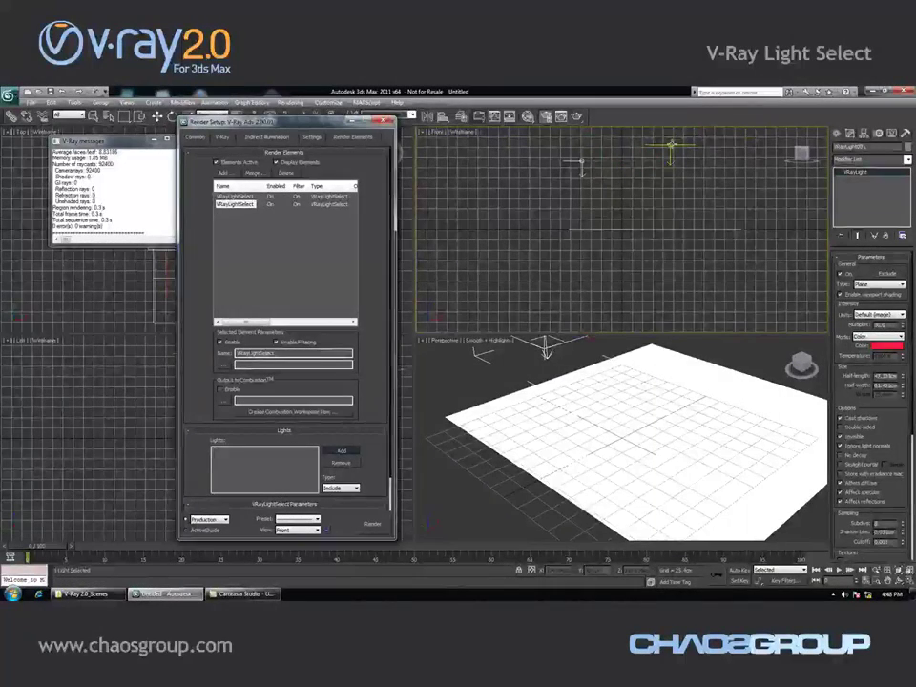
pyautogui.click(672, 145)
# Step: Enable the built-in V-Ray frame buffer and render the perspective view
pyautogui.click(222, 136)
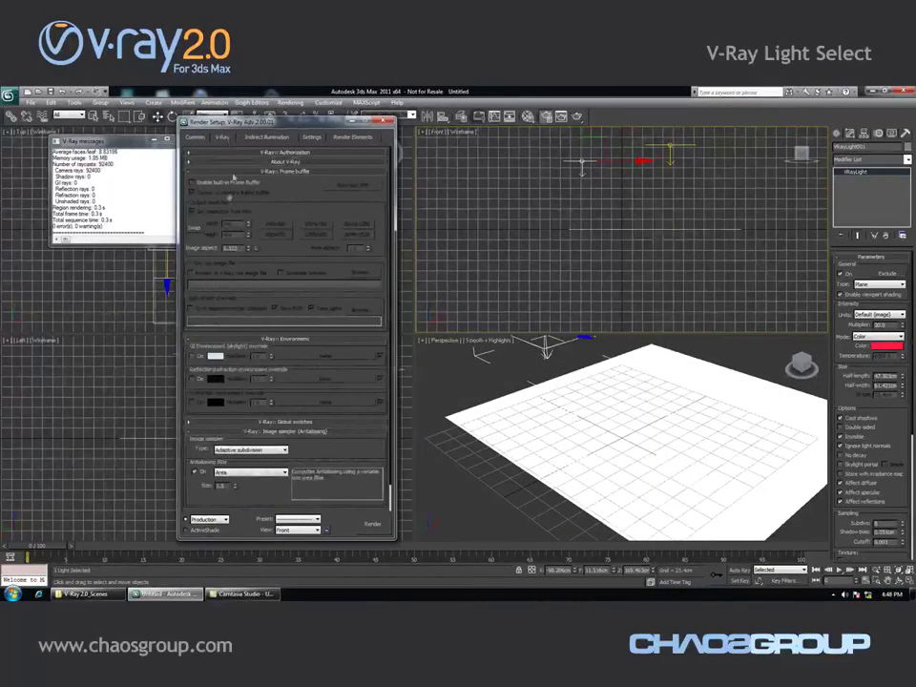
pyautogui.rightClick(450, 371)
pyautogui.click(372, 524)
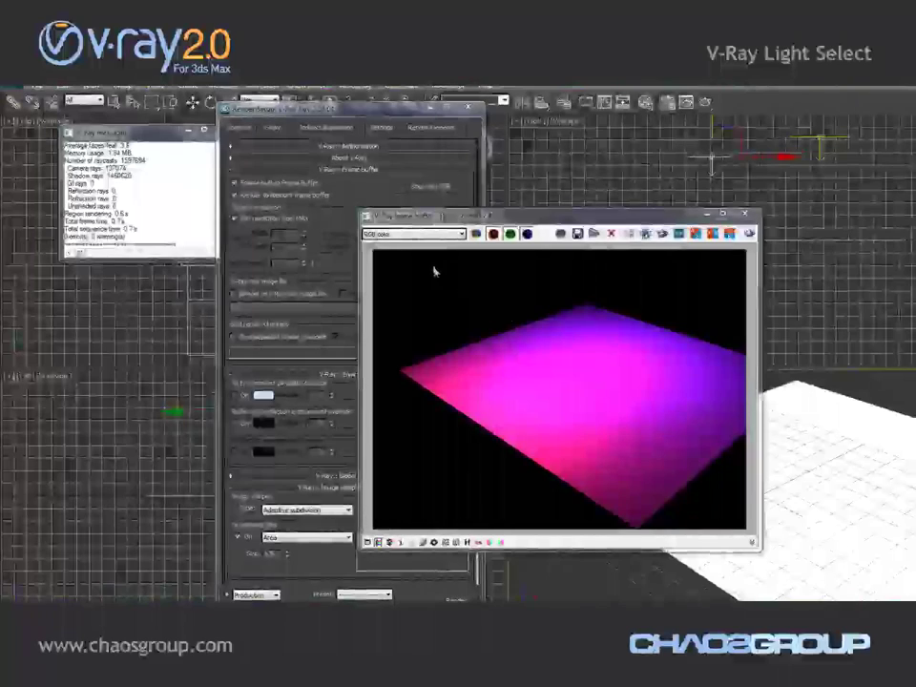
# Step: Display the first and then the second VRayLightSelect channel in the frame buffer to compare each light's contribution
pyautogui.click(425, 234)
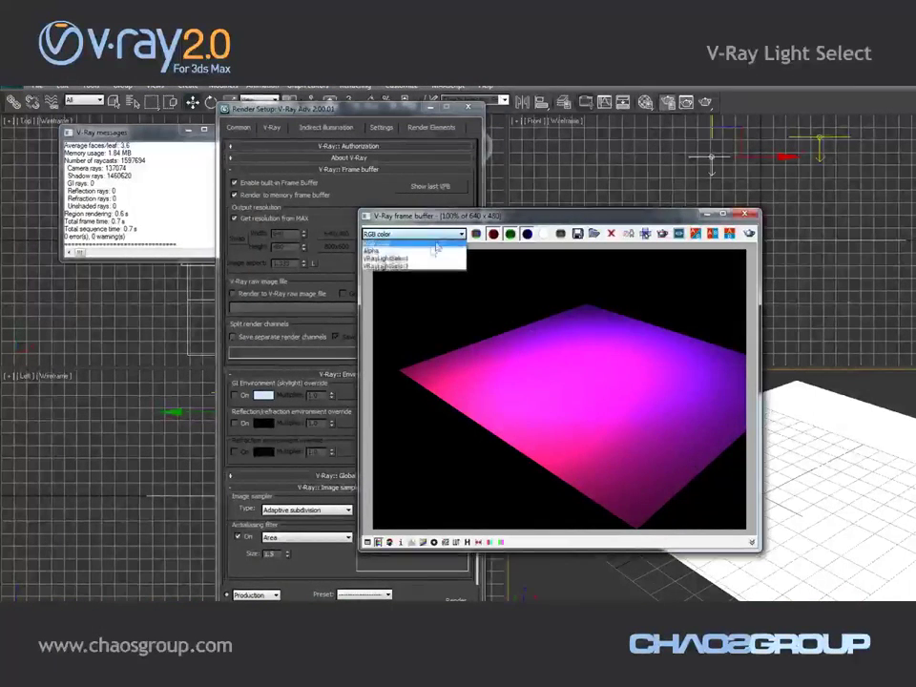
pyautogui.click(421, 262)
pyautogui.click(414, 234)
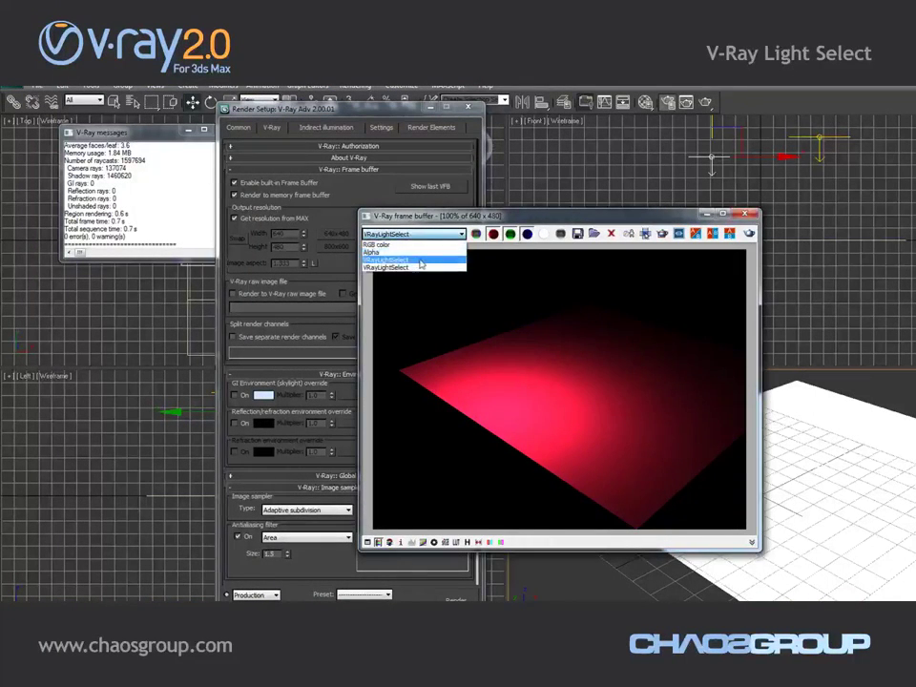
pyautogui.click(418, 268)
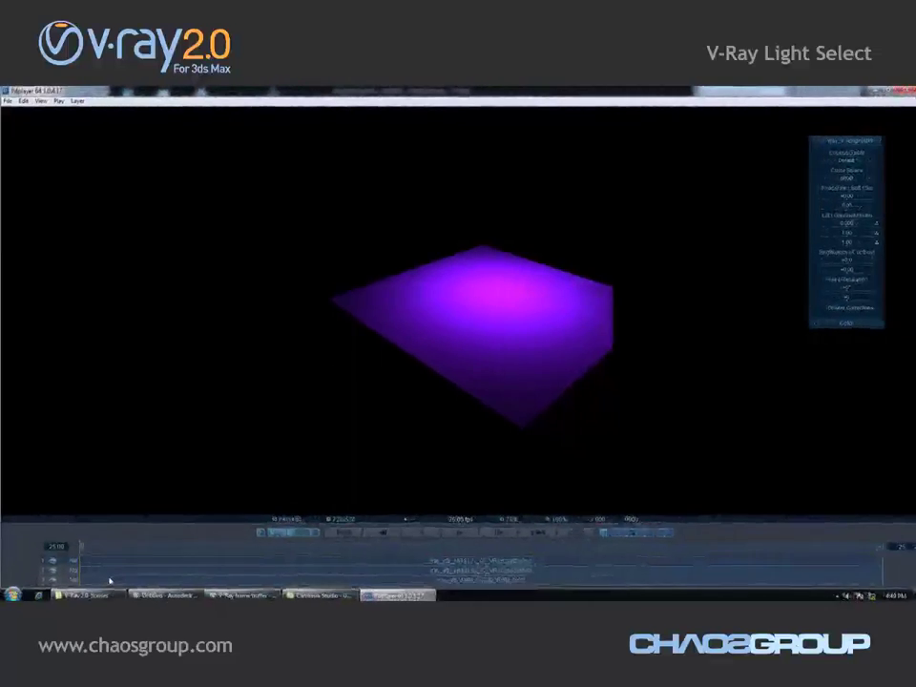
# Step: Offset the RGB color layer beside the light layers and set the uppermost VRayLightSelect layer's blend mode to Add
pyautogui.hotkey('ctrl', 'Left')
pyautogui.hotkey('ctrl', 'Left')
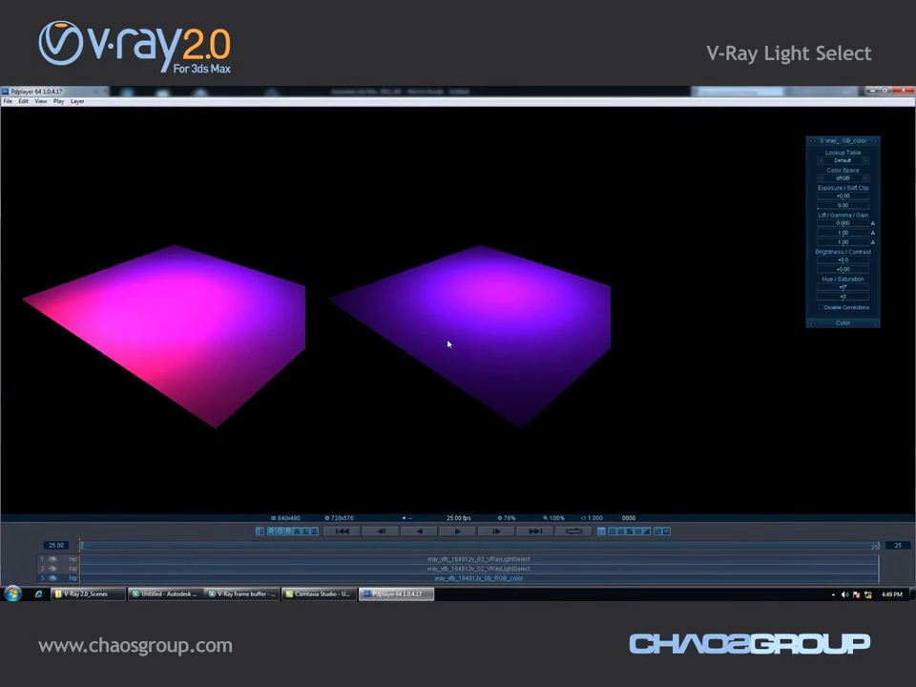
pyautogui.rightClick(76, 558)
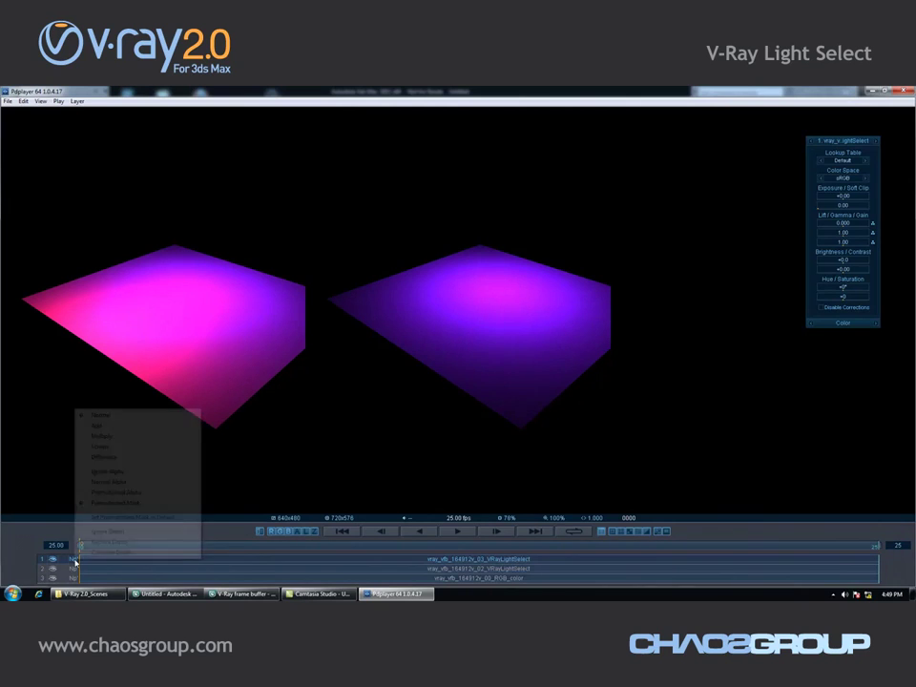
pyautogui.click(103, 426)
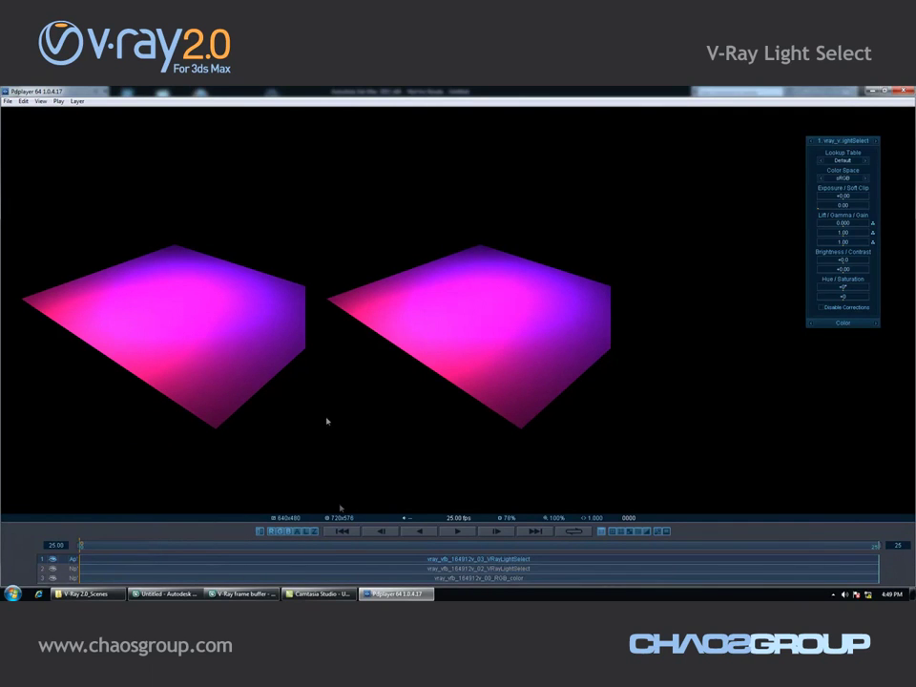
# Step: Adjust the exposure of the second VRayLightSelect layer and set the uppermost VRayLightSelect layer's exposure to -1.50
pyautogui.click(454, 569)
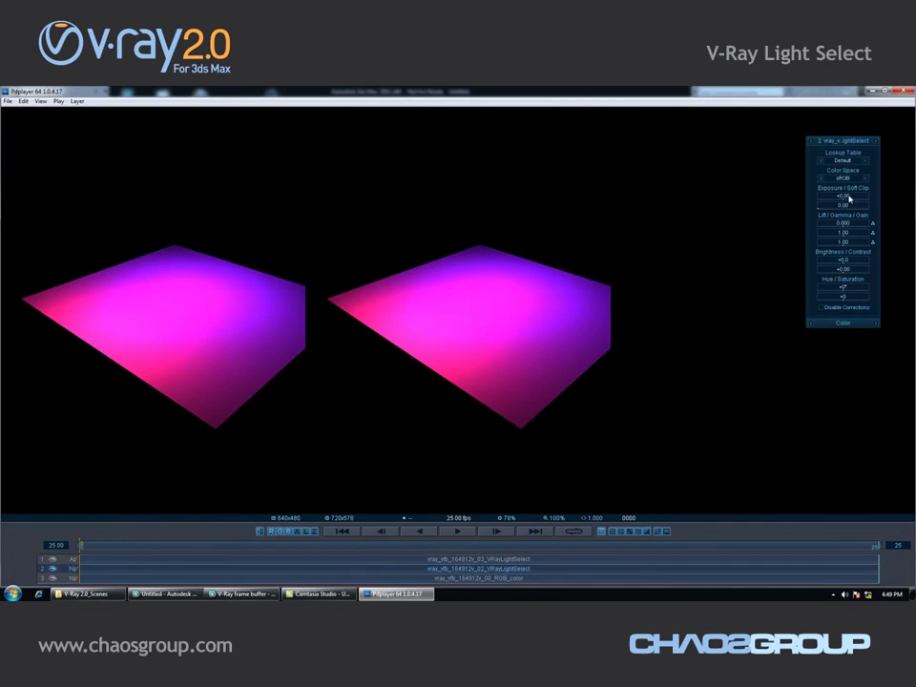
pyautogui.moveTo(849, 197)
pyautogui.mouseDown()
pyautogui.moveTo(836, 204)
pyautogui.moveTo(863, 206)
pyautogui.moveTo(843, 201)
pyautogui.mouseUp()
pyautogui.click(563, 559)
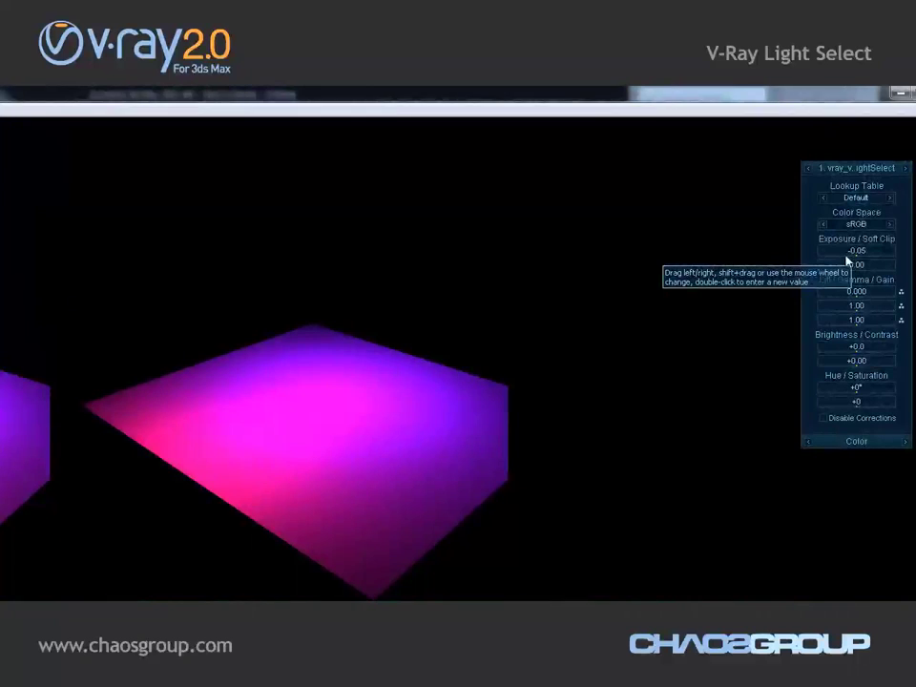
pyautogui.moveTo(845, 258); pyautogui.dragTo(632, 191)
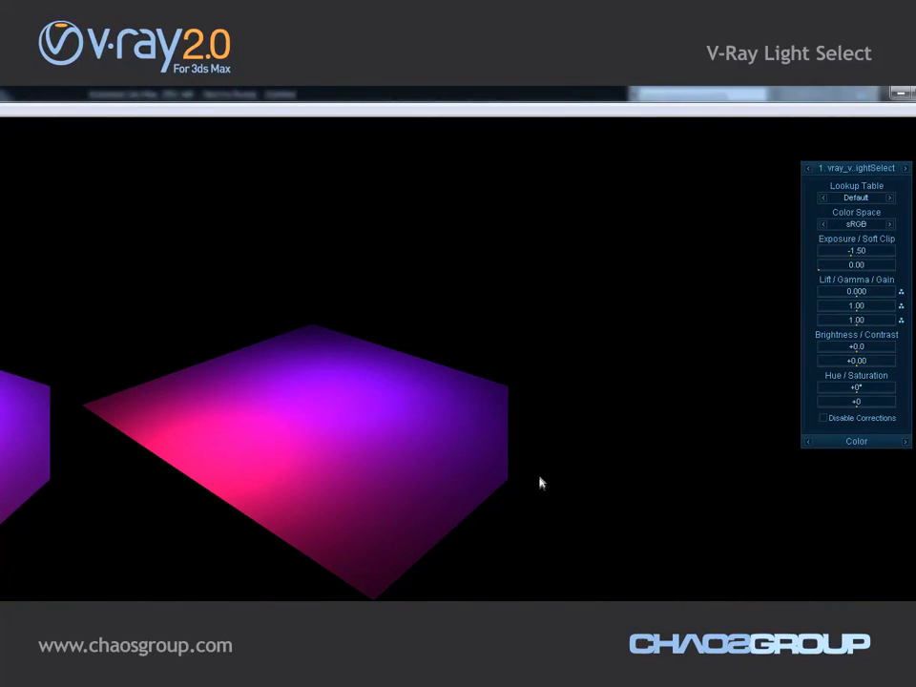
pyautogui.moveTo(276, 415); pyautogui.dragTo(398, 422, button='middle')
pyautogui.rightClick(398, 421)
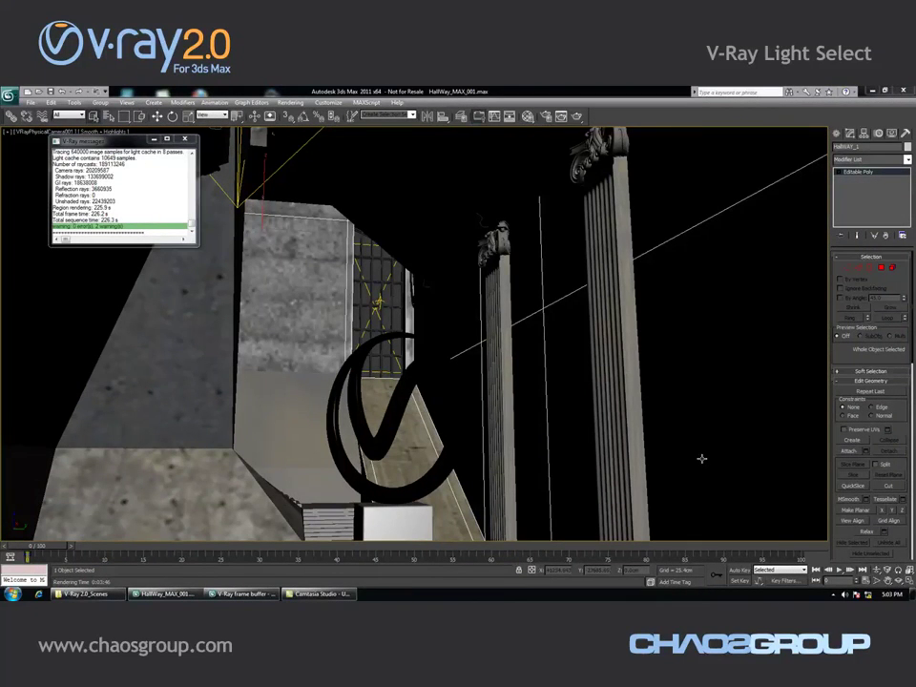
# Step: View the hallway scene's finished render in 3ds Max and examine the LowLights entries in the scene's light list
pyautogui.click(242, 594)
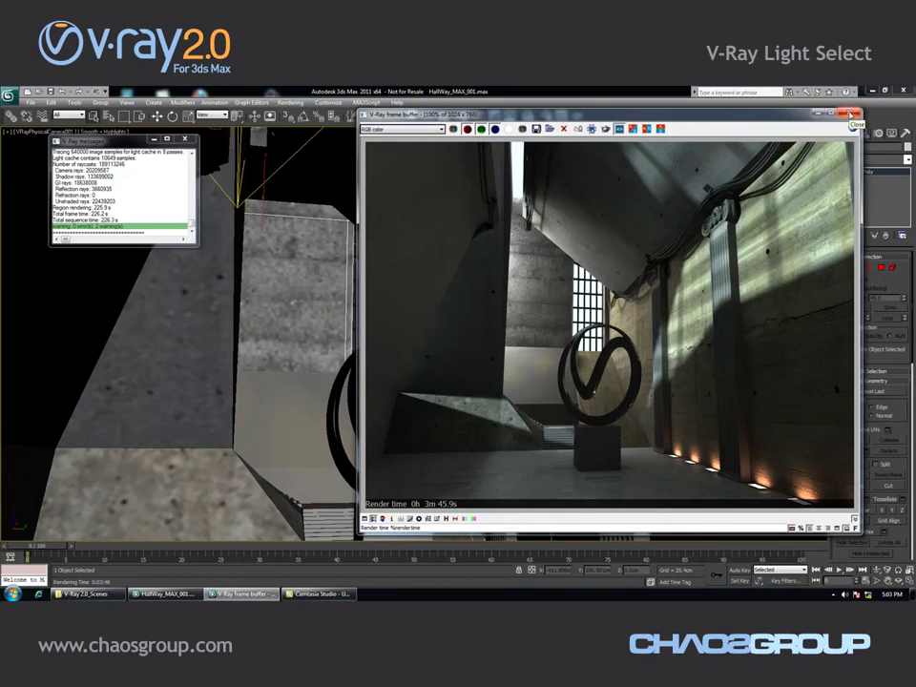
pyautogui.click(851, 114)
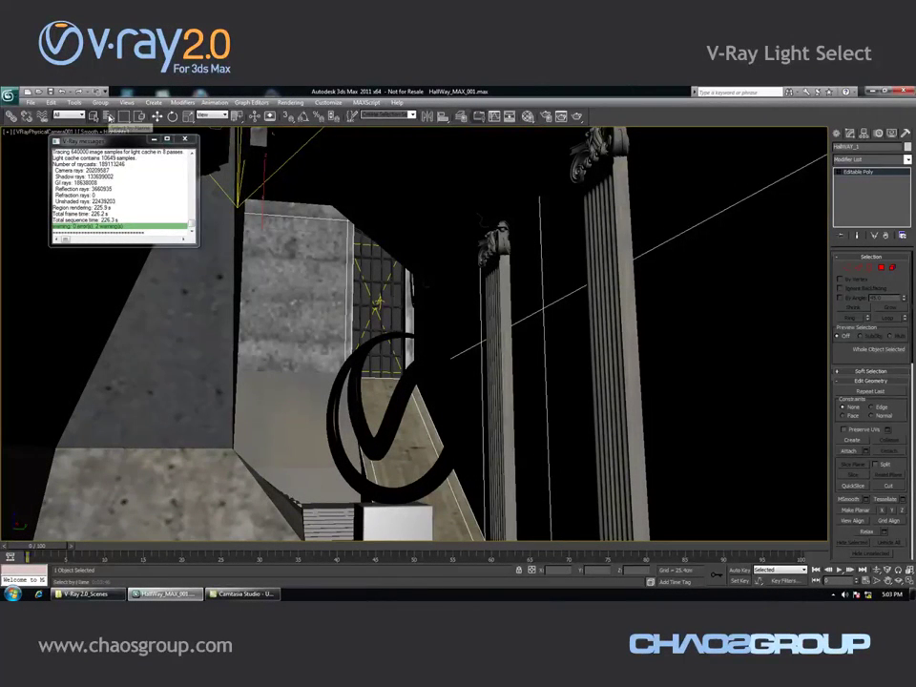
pyautogui.click(109, 116)
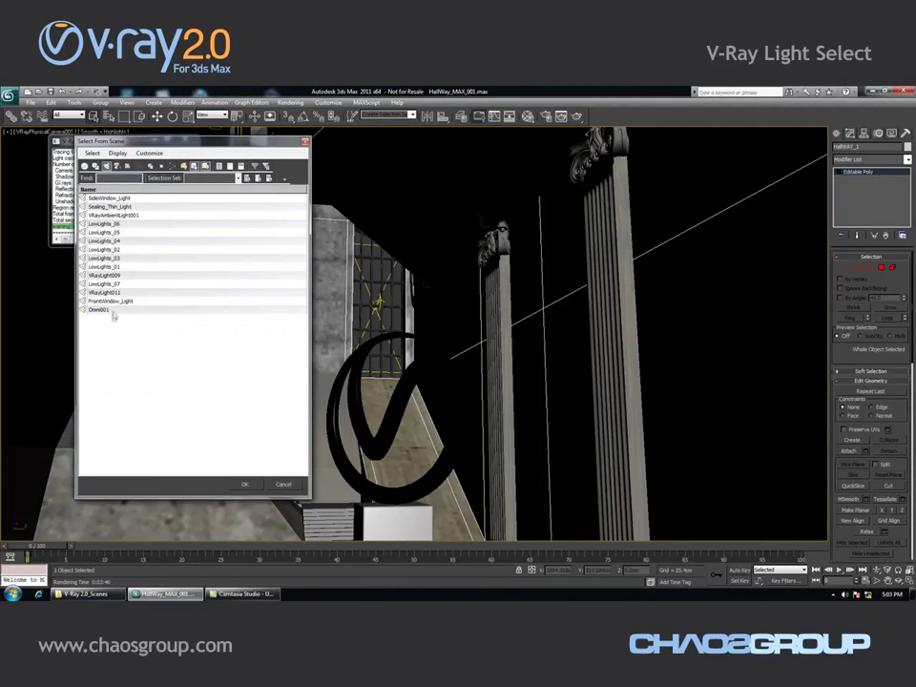
pyautogui.click(121, 248)
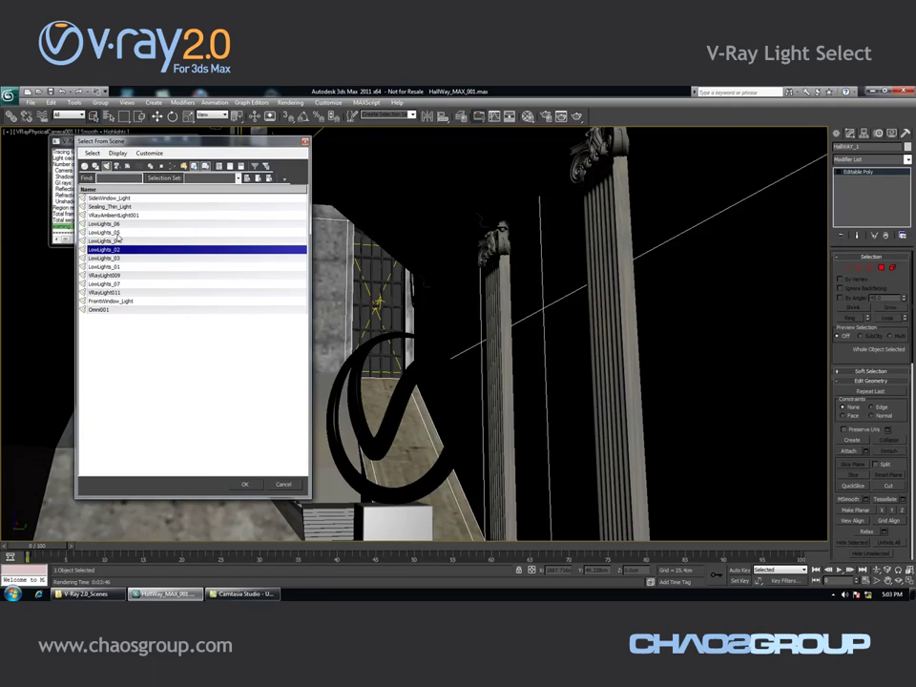
pyautogui.click(119, 233)
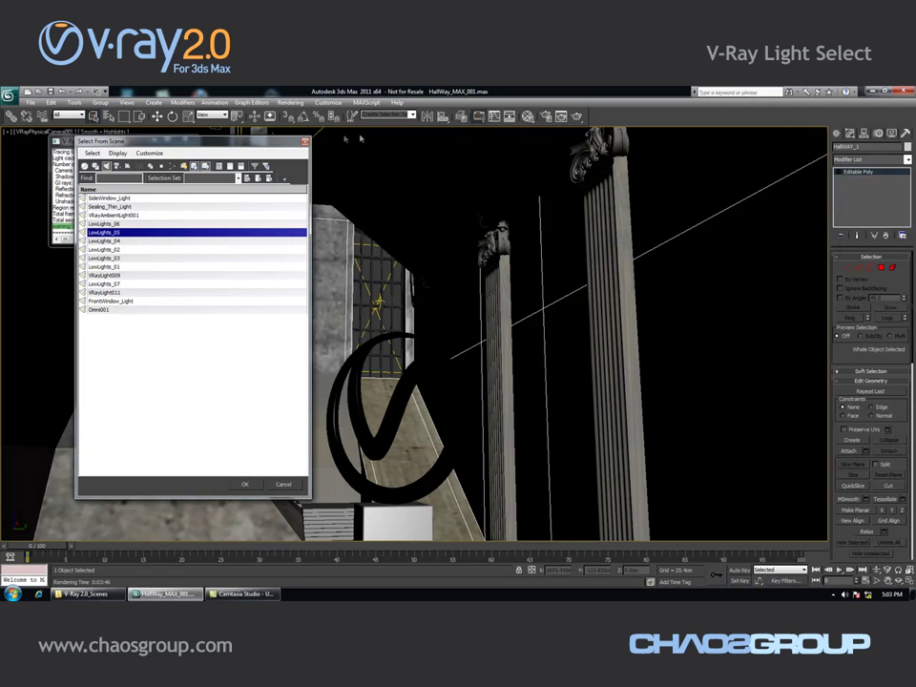
pyautogui.click(306, 143)
# Step: Open the scene's render elements in Render Setup and inspect the VRayLightSelect_LowLights element
pyautogui.click(546, 116)
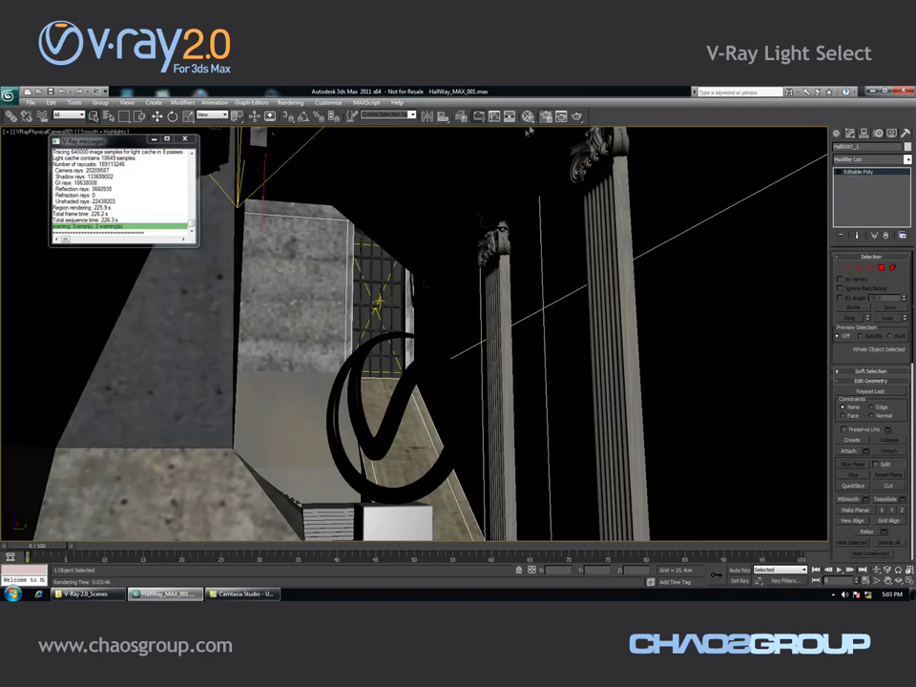
pyautogui.click(352, 137)
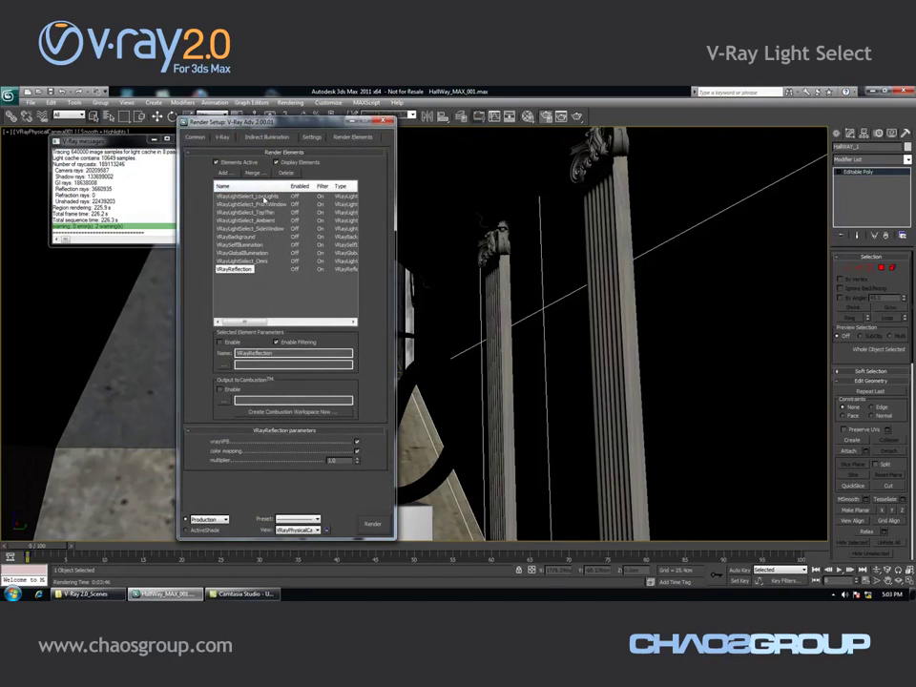
pyautogui.click(268, 197)
pyautogui.moveTo(283, 124); pyautogui.dragTo(401, 134)
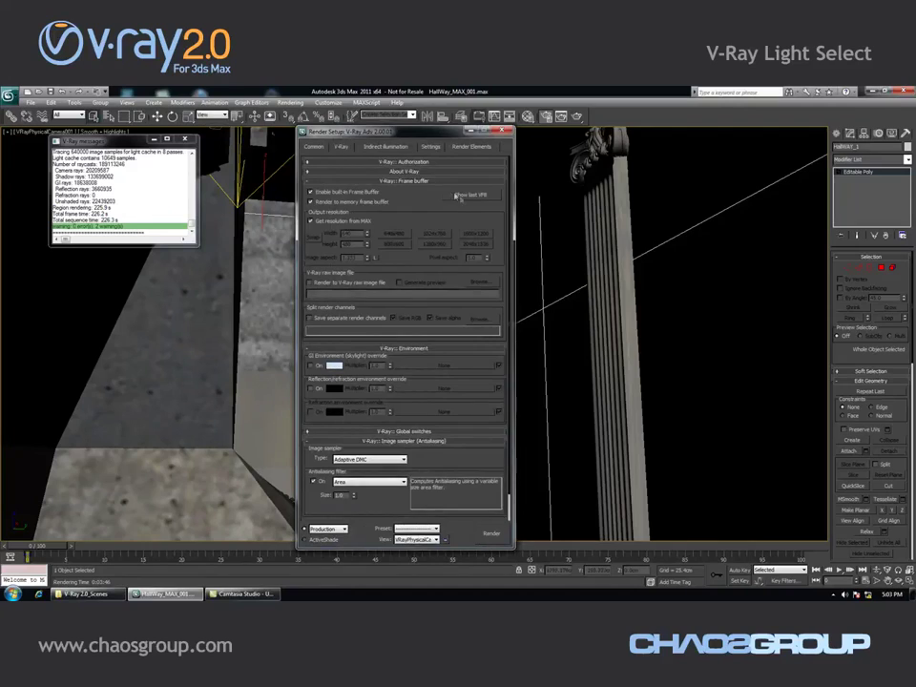
# Step: Show the last V-Ray frame buffer render and arrange it side by side with the render elements list
pyautogui.click(469, 197)
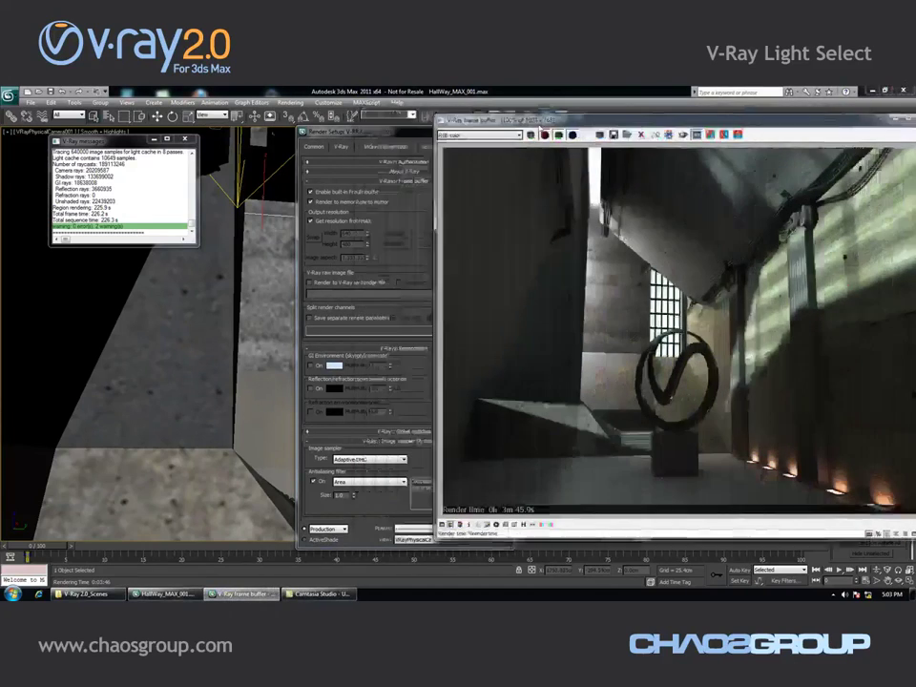
pyautogui.moveTo(541, 124); pyautogui.dragTo(546, 124)
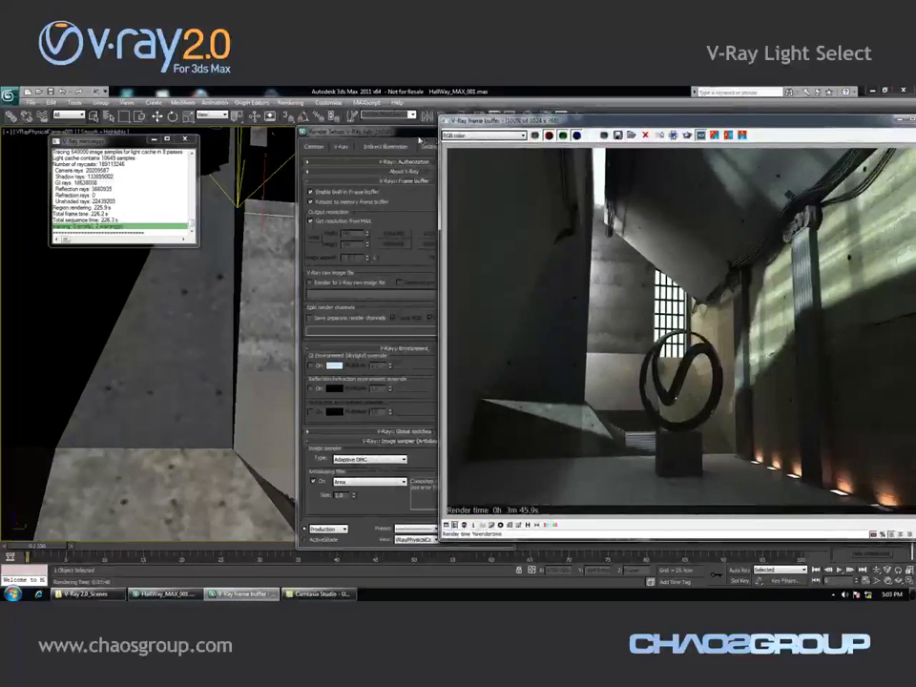
pyautogui.moveTo(391, 132); pyautogui.dragTo(232, 141)
pyautogui.click(305, 158)
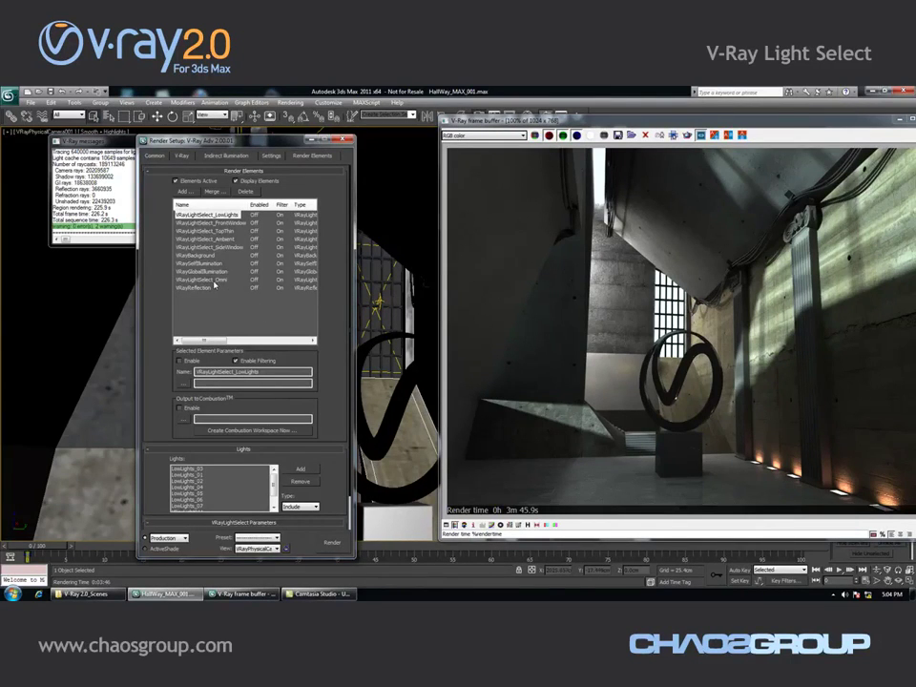
# Step: Inspect the VRayLightSelect_Omni, VRayBackground and VRayGlobalIllumination elements, and close Render Setup
pyautogui.click(225, 279)
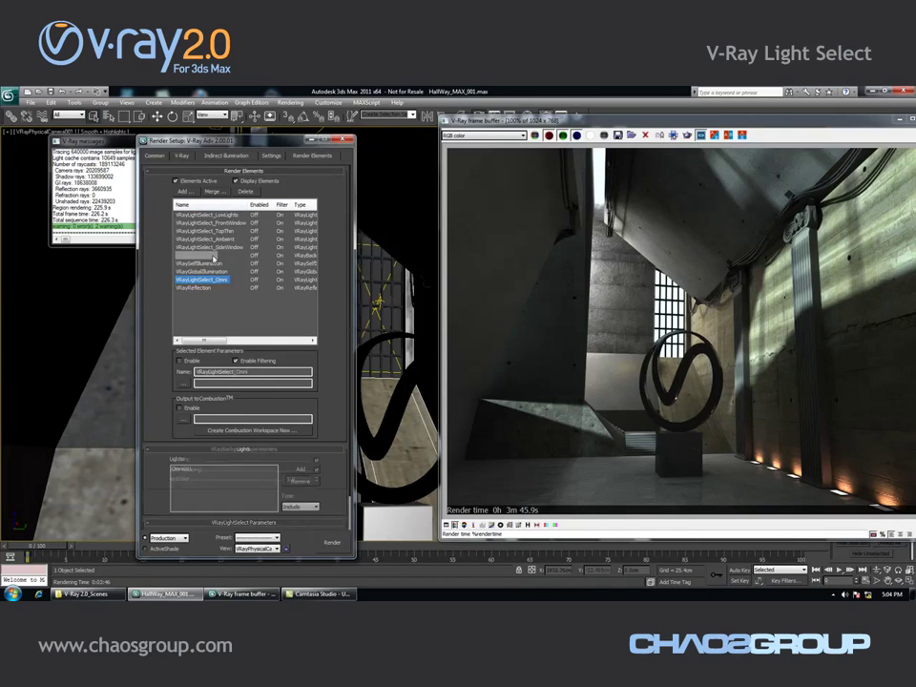
pyautogui.click(215, 256)
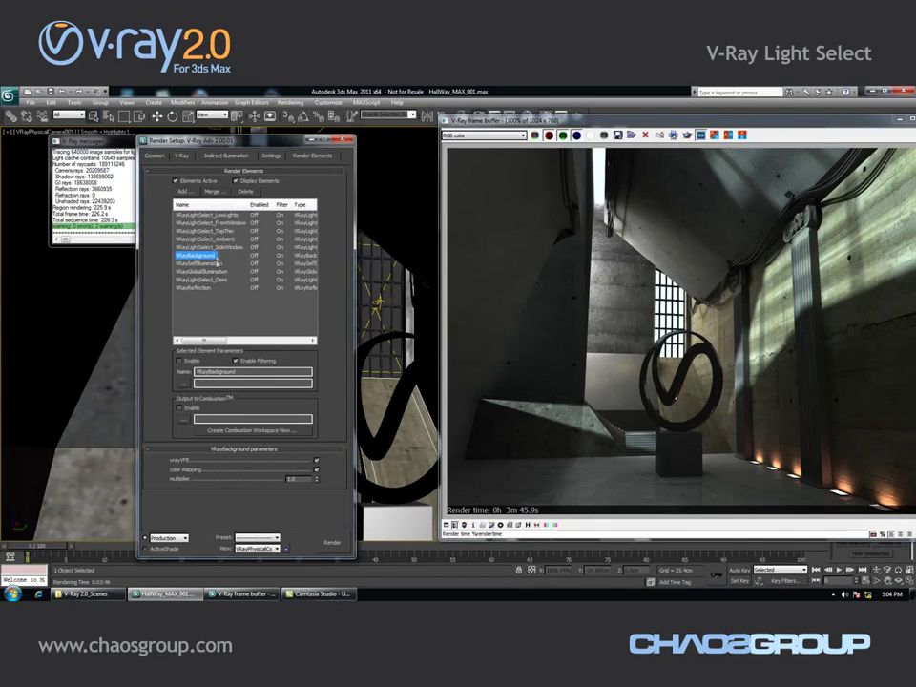
pyautogui.click(202, 272)
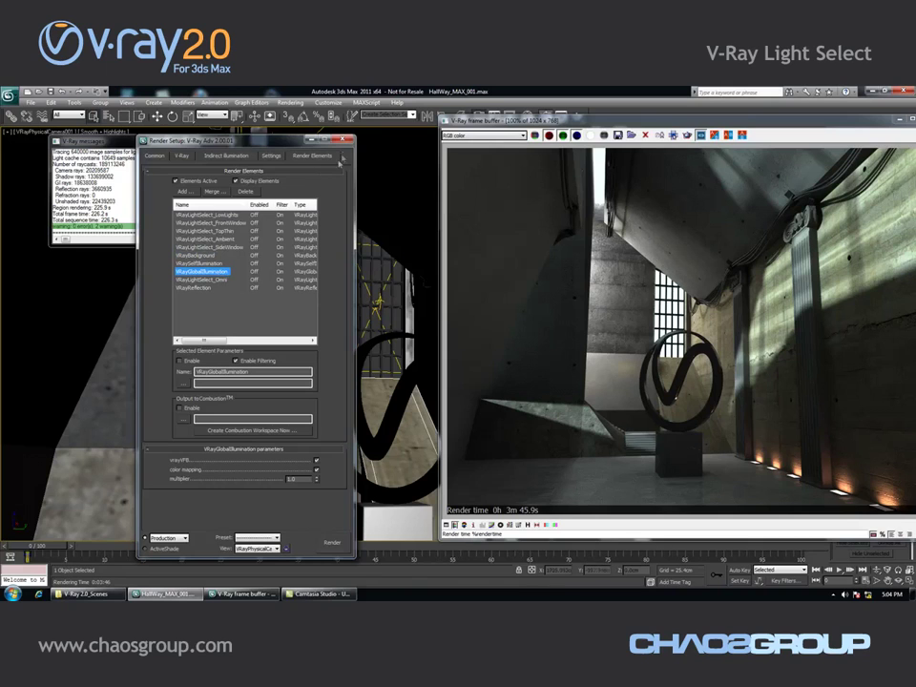
pyautogui.click(344, 140)
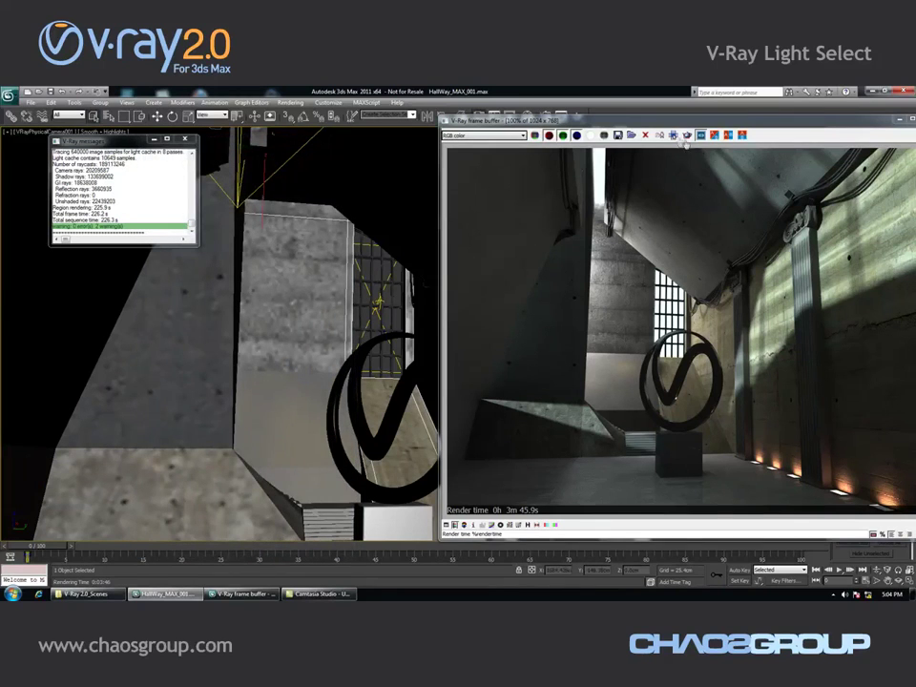
# Step: Link the frame buffer to Pdplayer and set the blend mode of layers 1 to 9, from VRayReflection to FrontWindow, to Add
pyautogui.click(701, 140)
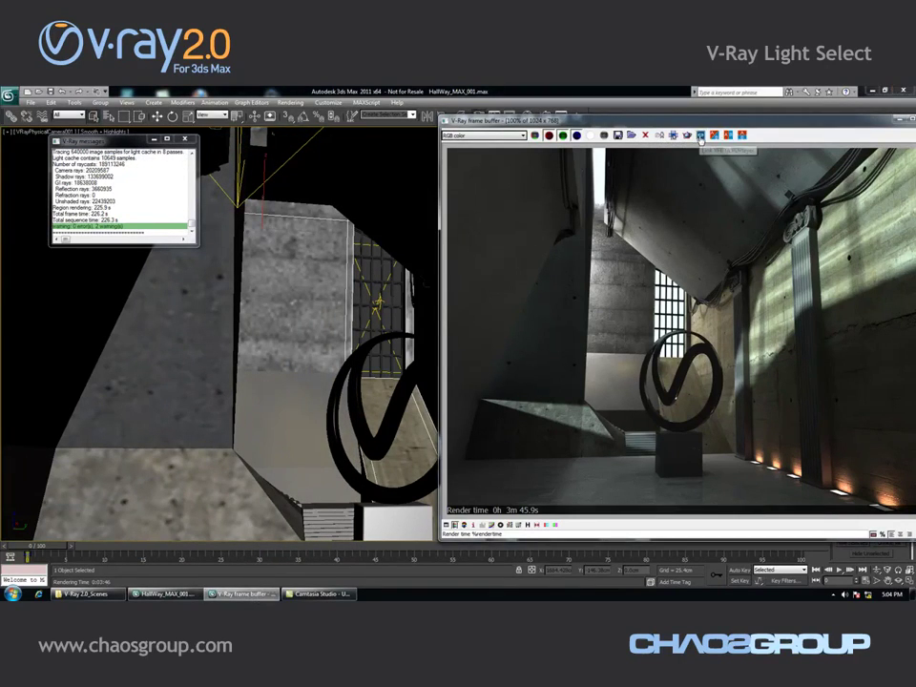
pyautogui.click(700, 135)
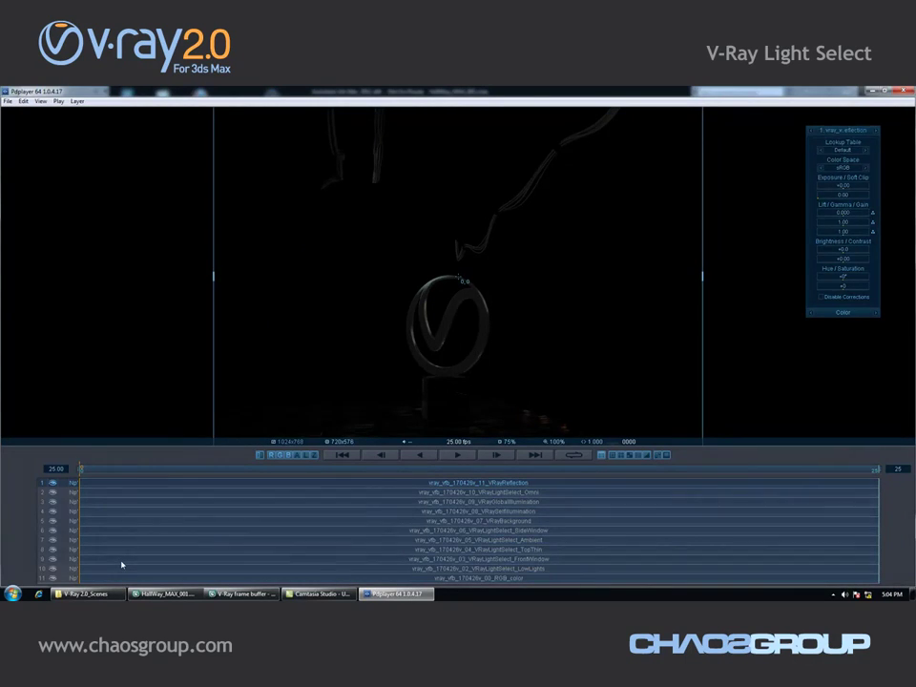
pyautogui.rightClick(123, 562)
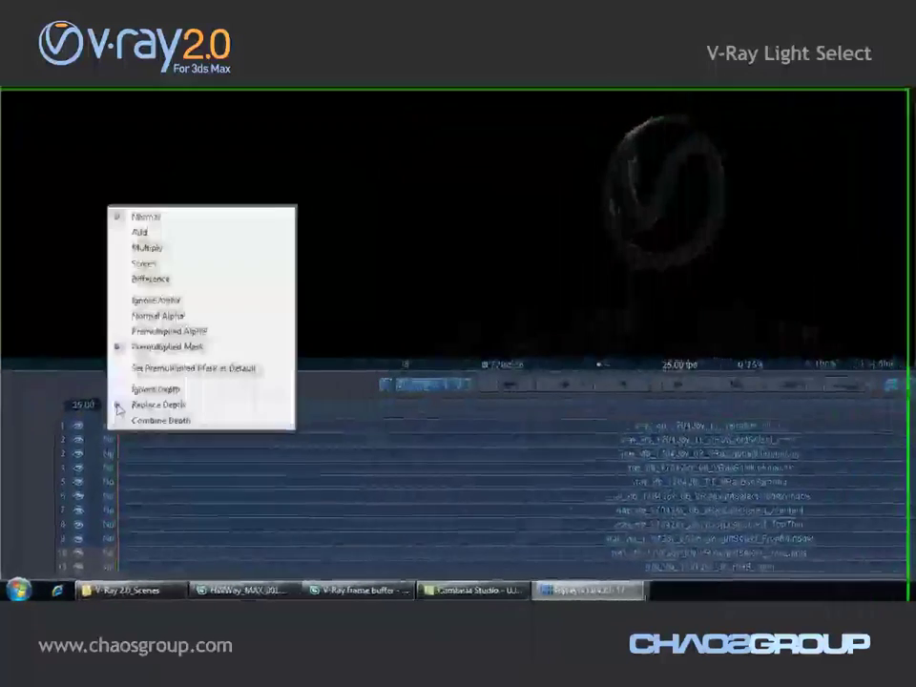
pyautogui.click(158, 231)
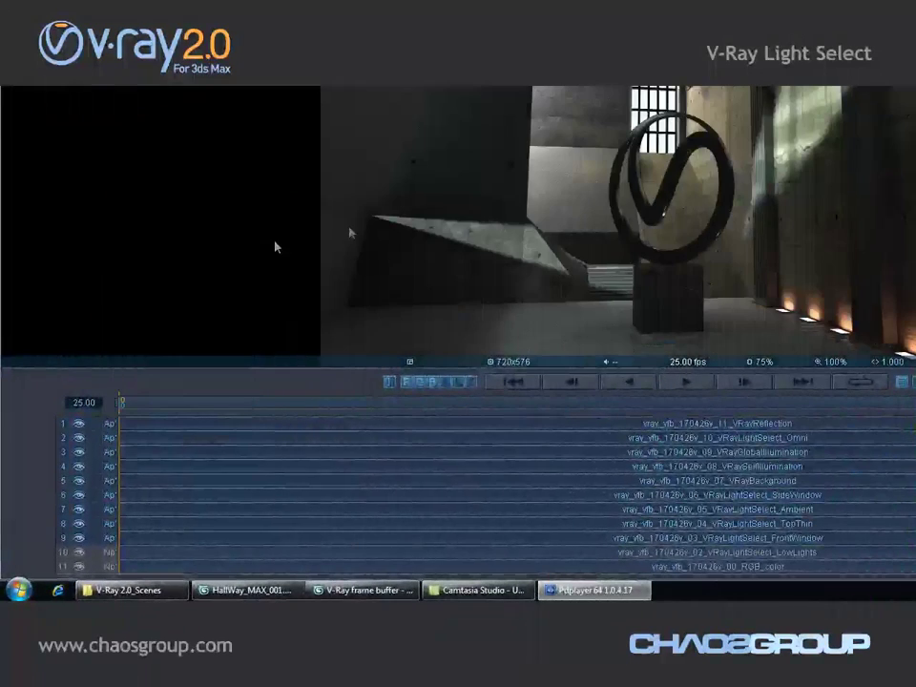
# Step: Place the RGB color layer beside the combined light layers and compare both images, especially around the barred window
pyautogui.click(366, 566)
pyautogui.scroll(-5, 445, 304)
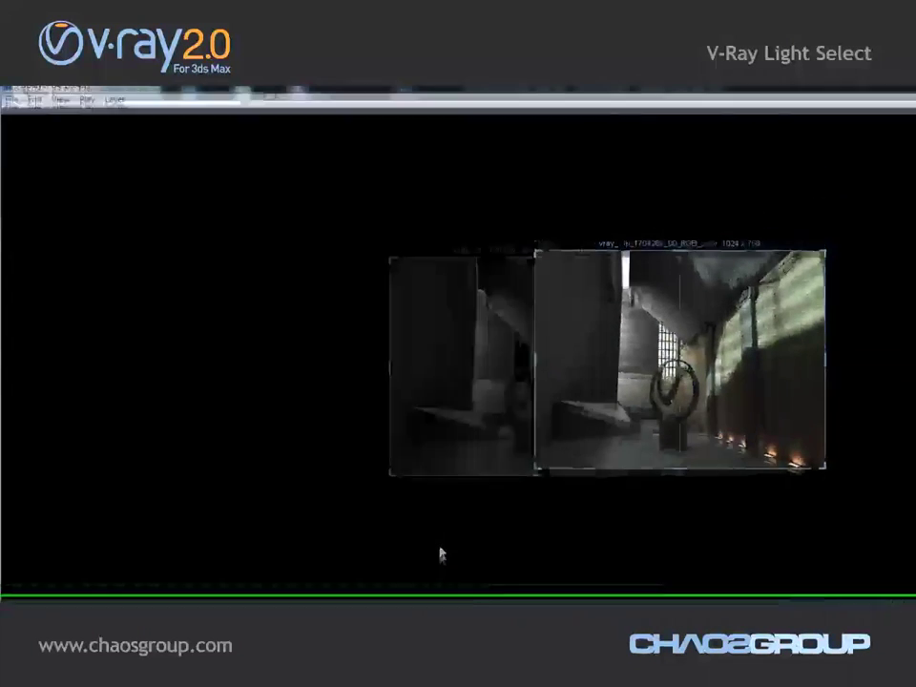
pyautogui.scroll(2, 442, 560)
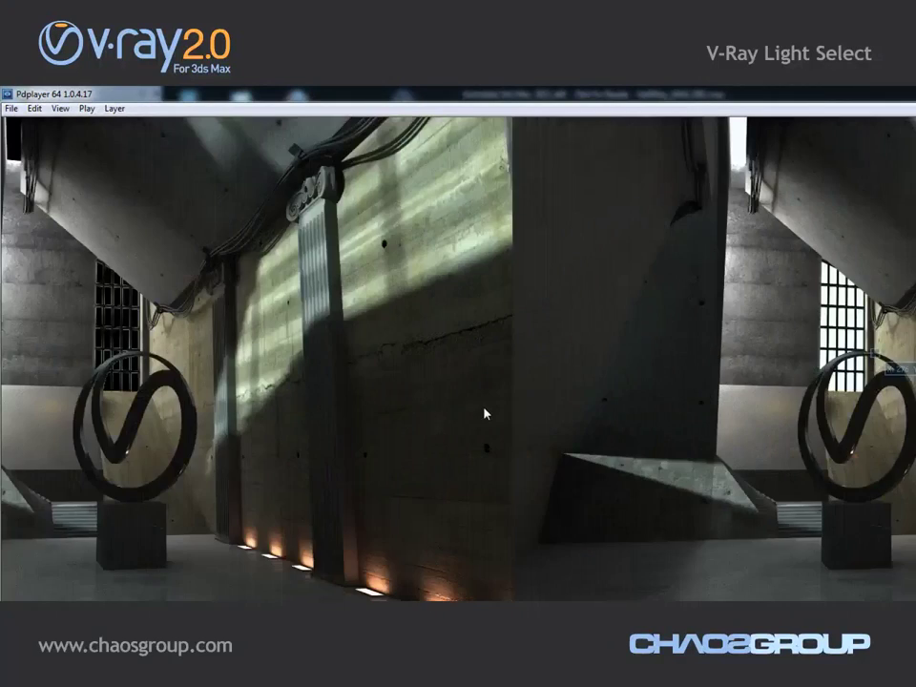
pyautogui.moveTo(485, 415); pyautogui.dragTo(530, 428)
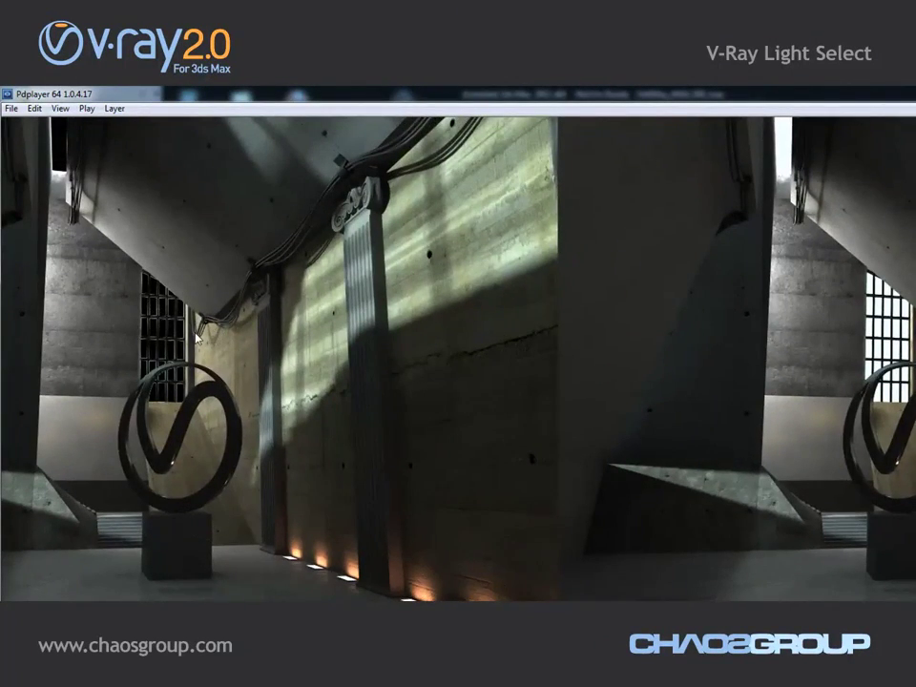
pyautogui.moveTo(161, 324); pyautogui.dragTo(245, 359)
pyautogui.scroll(-2, 245, 359)
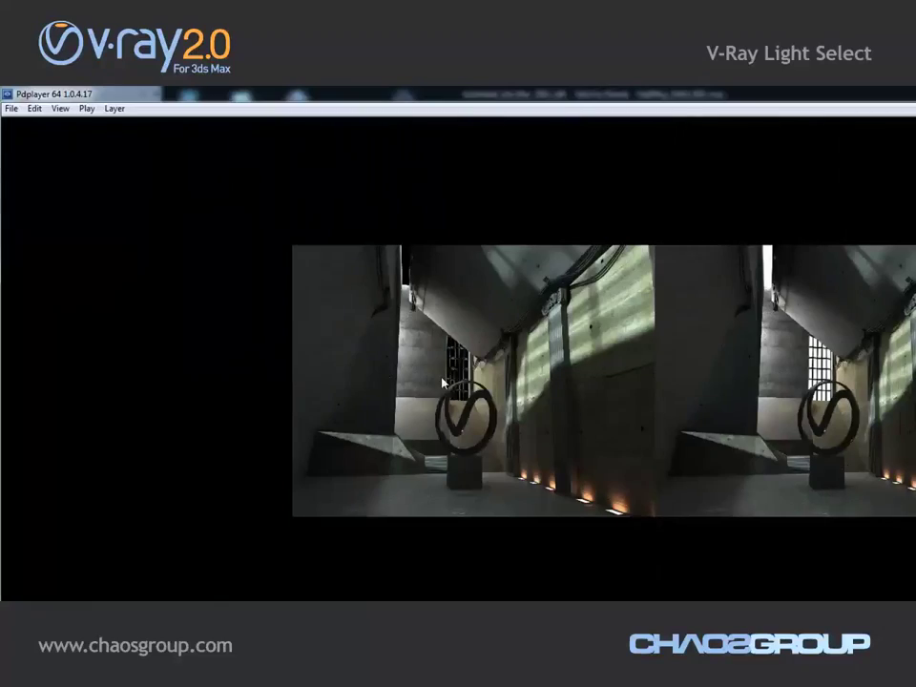
pyautogui.scroll(2, 794, 408)
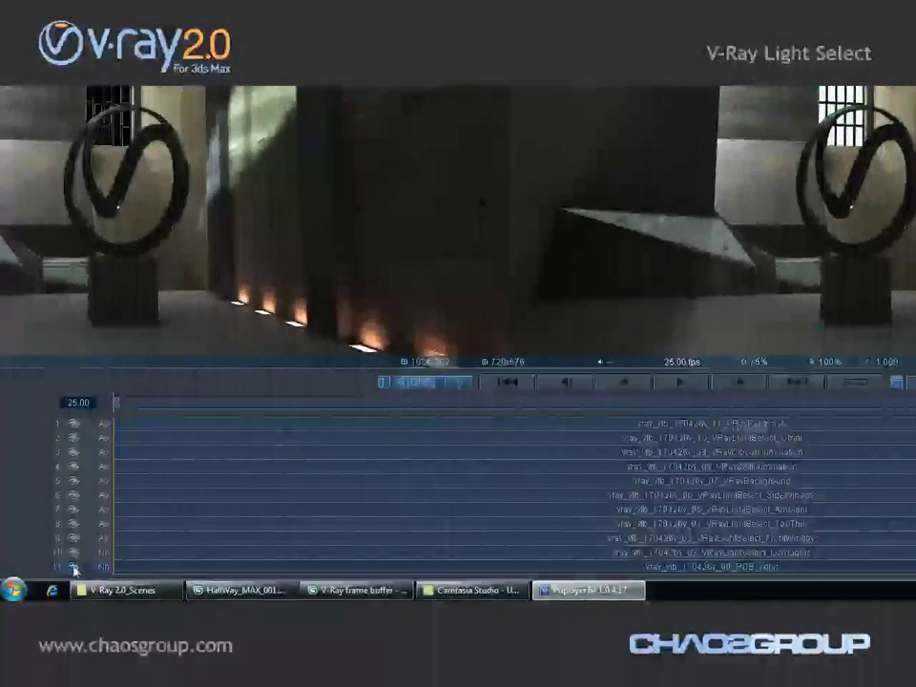
# Step: Hide the RGB color layer and set the exposure of the VRayLightSelect_LowLights layer to +0.75
pyautogui.click(74, 567)
pyautogui.moveTo(708, 232); pyautogui.dragTo(603, 217)
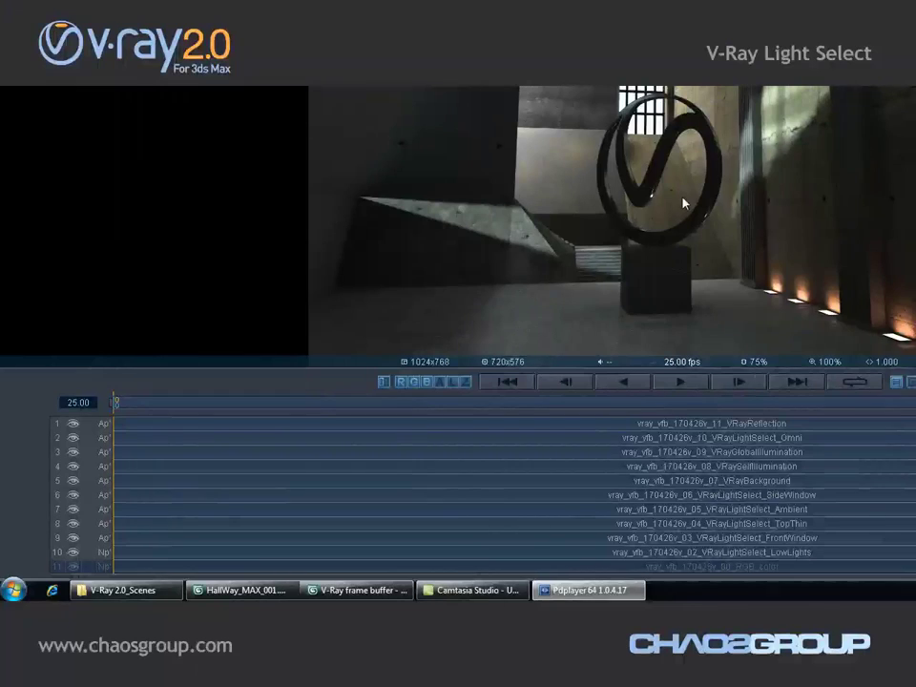
pyautogui.click(800, 554)
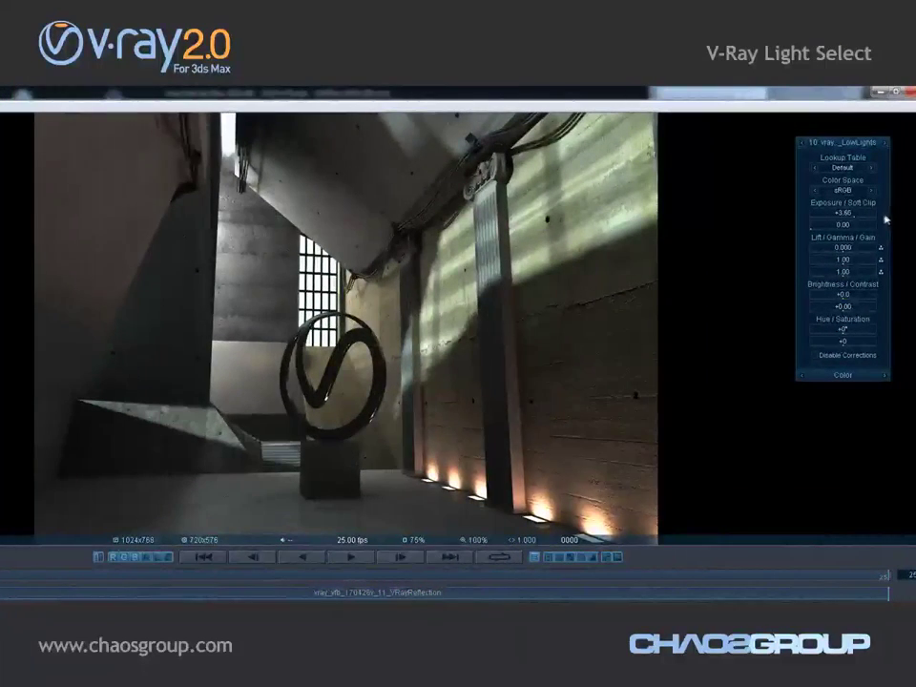
pyautogui.moveTo(888, 219); pyautogui.dragTo(855, 222)
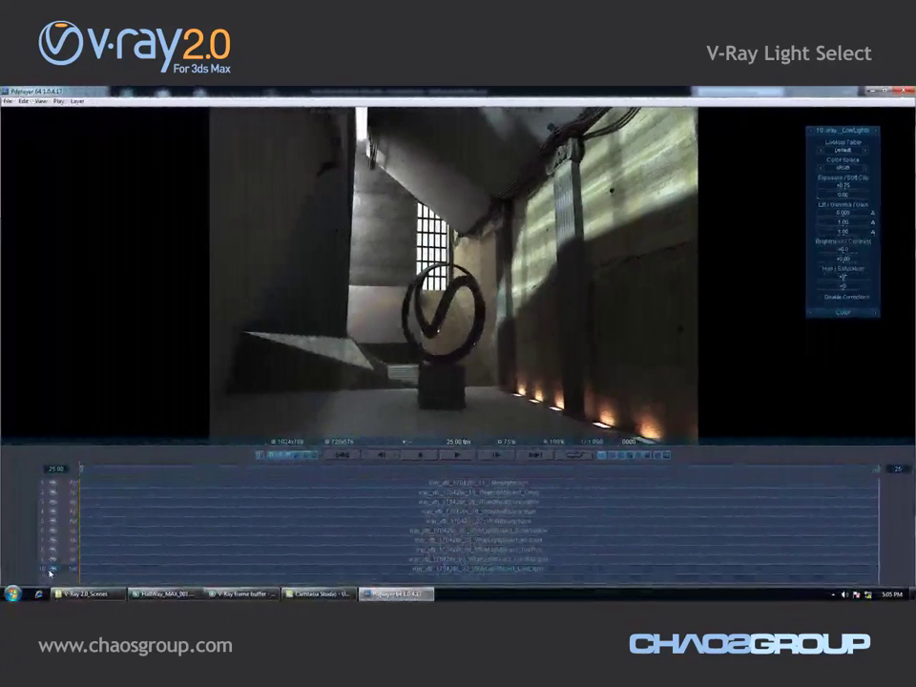
pyautogui.click(51, 572)
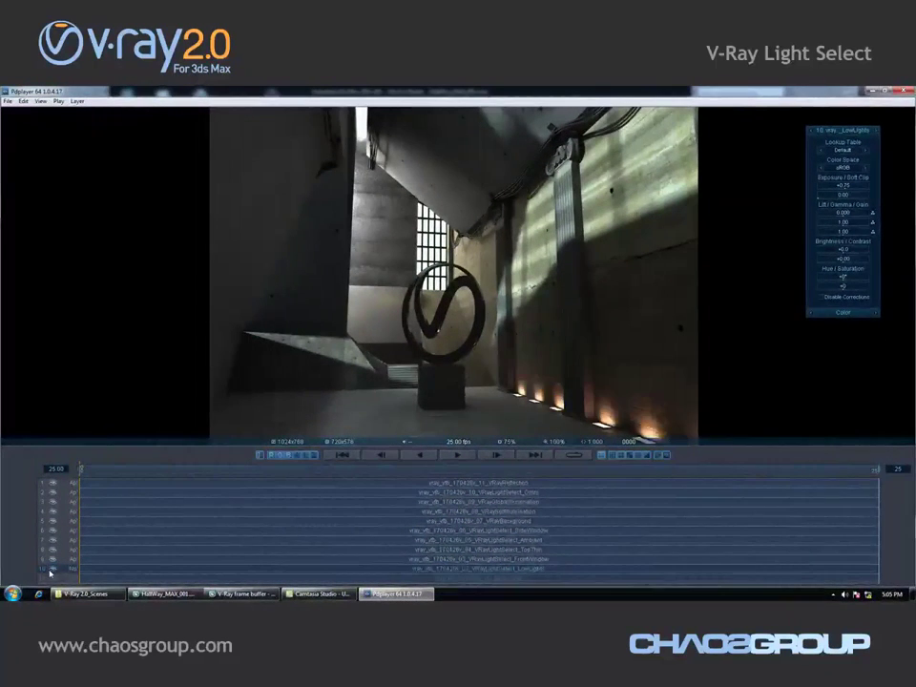
# Step: Adjust the exposure of the VRayLightSelect_Omni layer to change the strength of the omni light
pyautogui.click(516, 494)
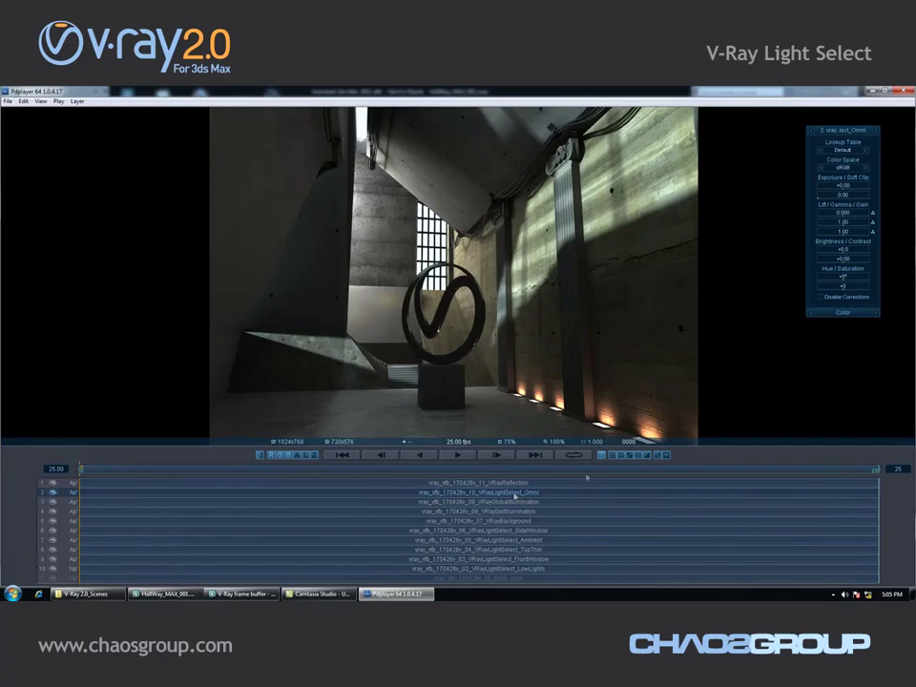
pyautogui.moveTo(843, 191); pyautogui.dragTo(862, 195)
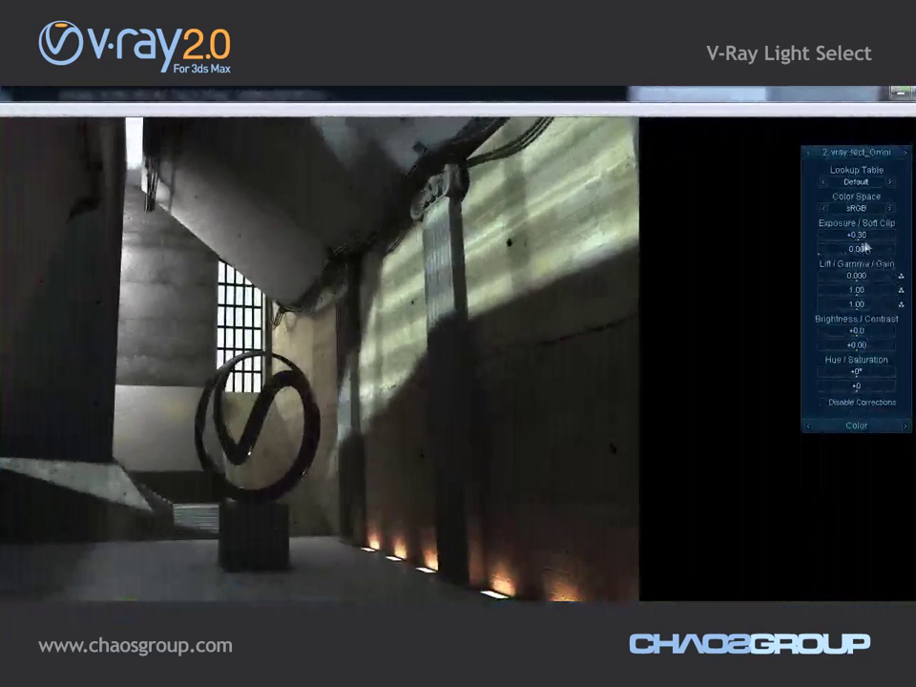
pyautogui.moveTo(863, 245); pyautogui.dragTo(870, 244)
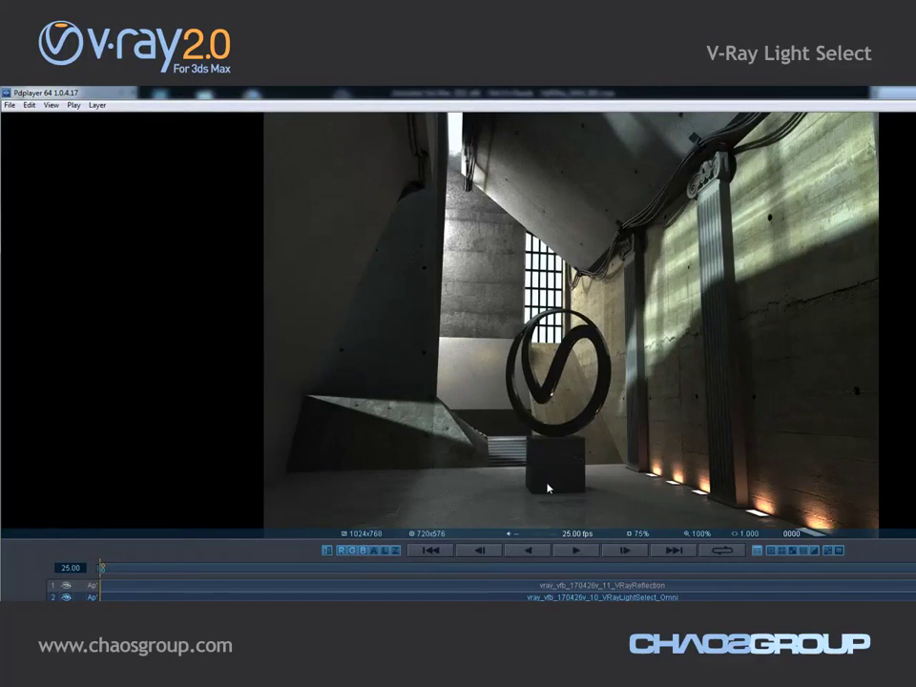
pyautogui.moveTo(549, 475)
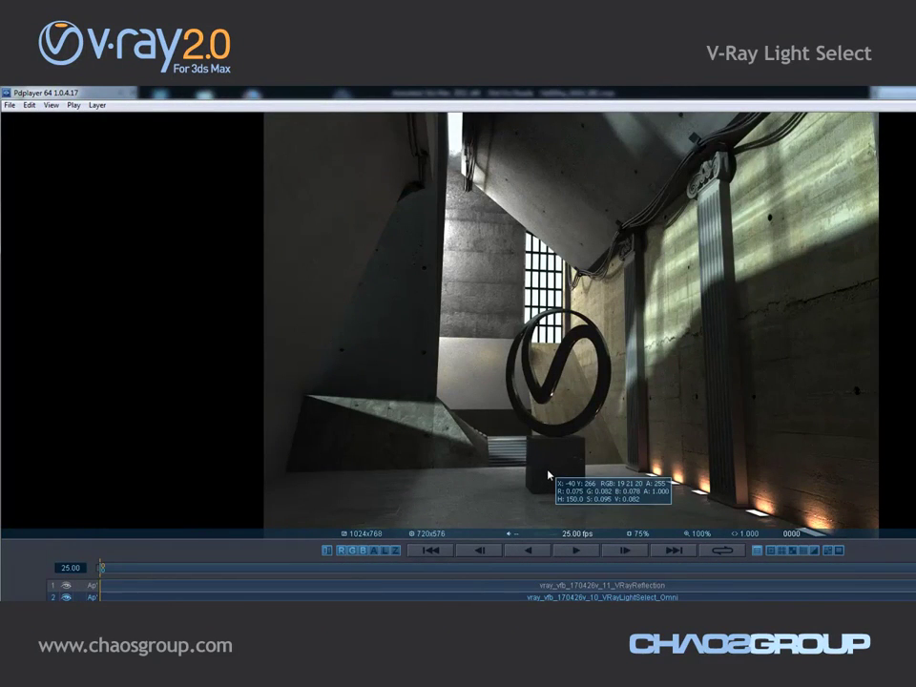